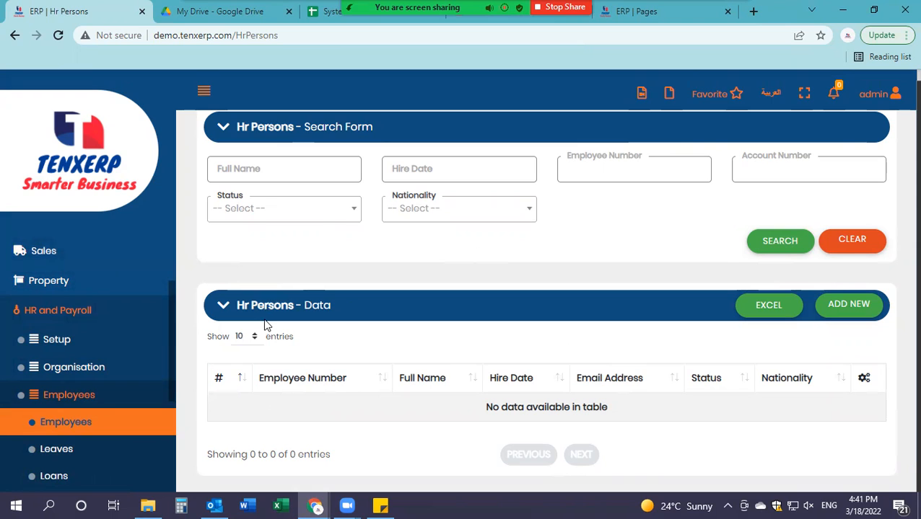
Step: Use ADD NEW in the Hr Persons - Data panel to start a blank employee record
{"action": "left_click", "coordinate": [859, 310]}
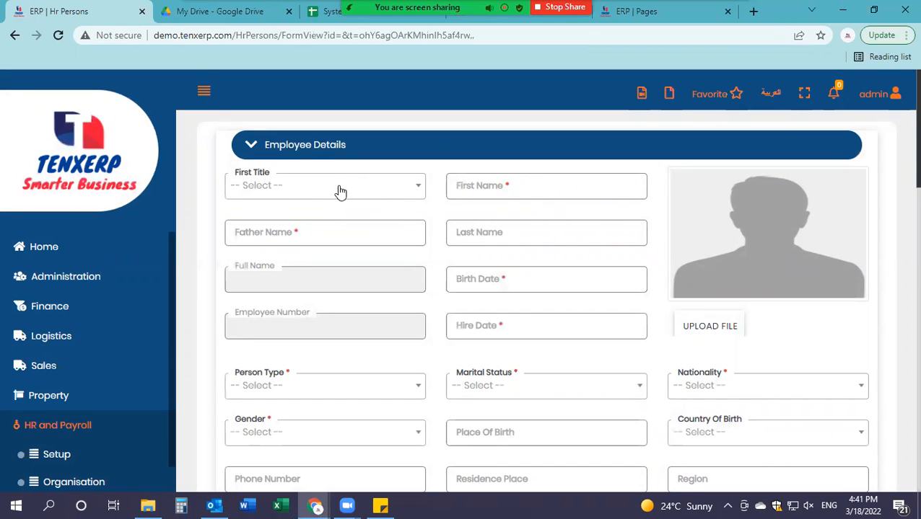
Step: Enter the employee's first, father and last names, leaving the title unset
{"action": "left_click", "coordinate": [300, 195]}
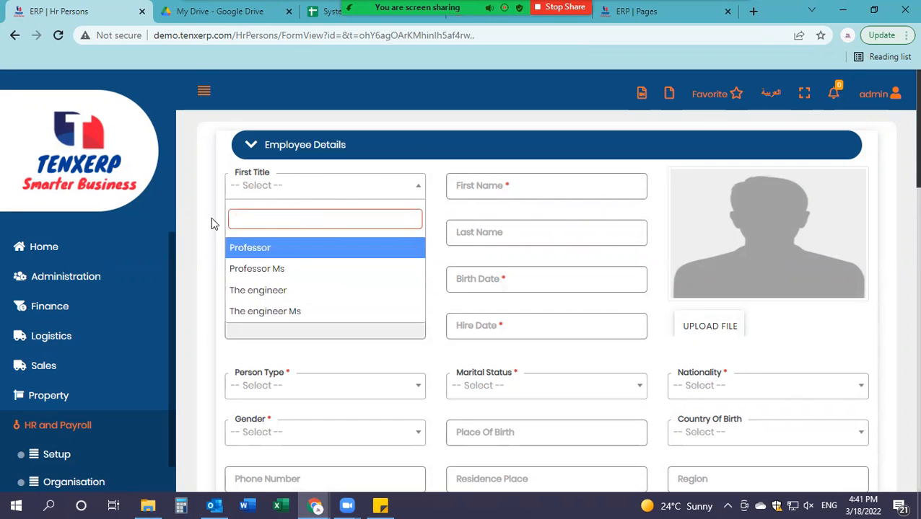
{"action": "left_click", "coordinate": [204, 201]}
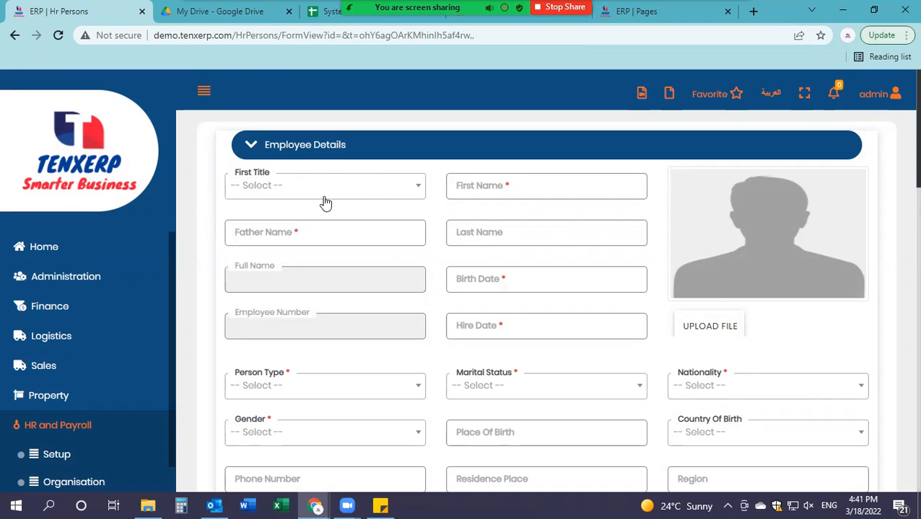
{"action": "left_click", "coordinate": [505, 189]}
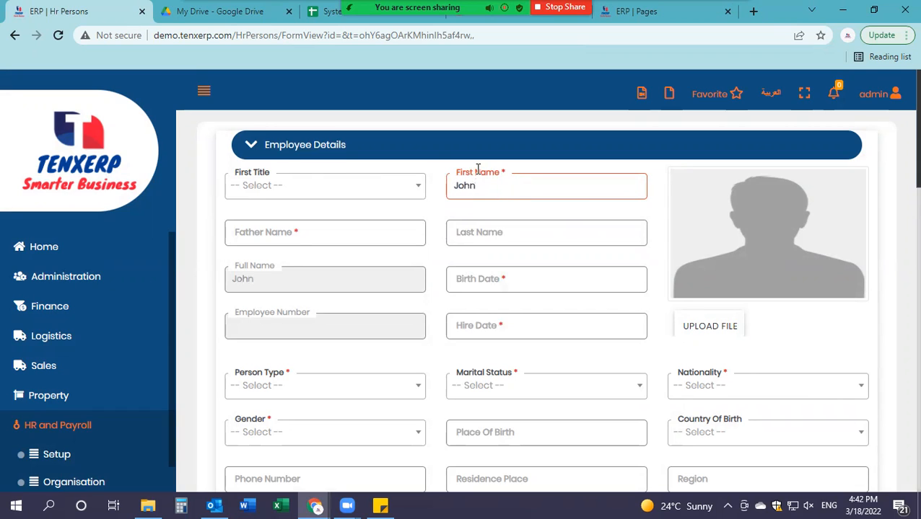
{"action": "left_click", "coordinate": [300, 236]}
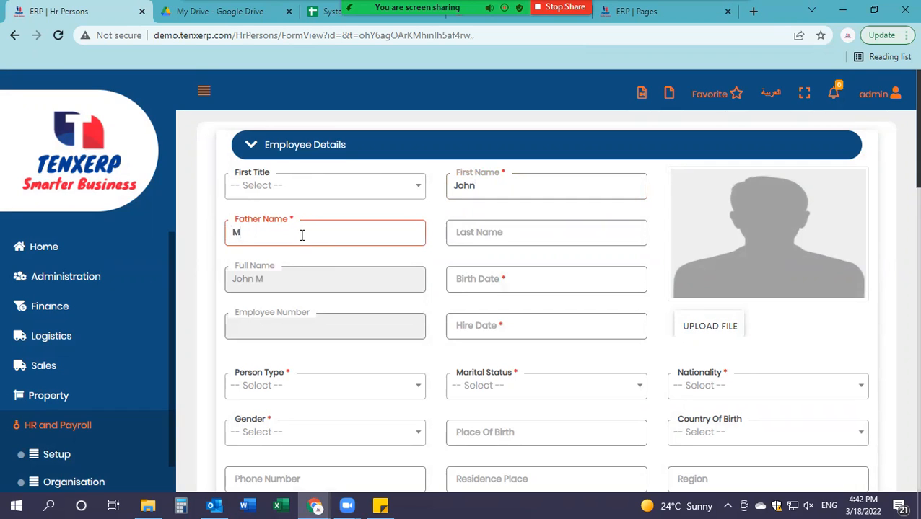
{"action": "left_click", "coordinate": [473, 232]}
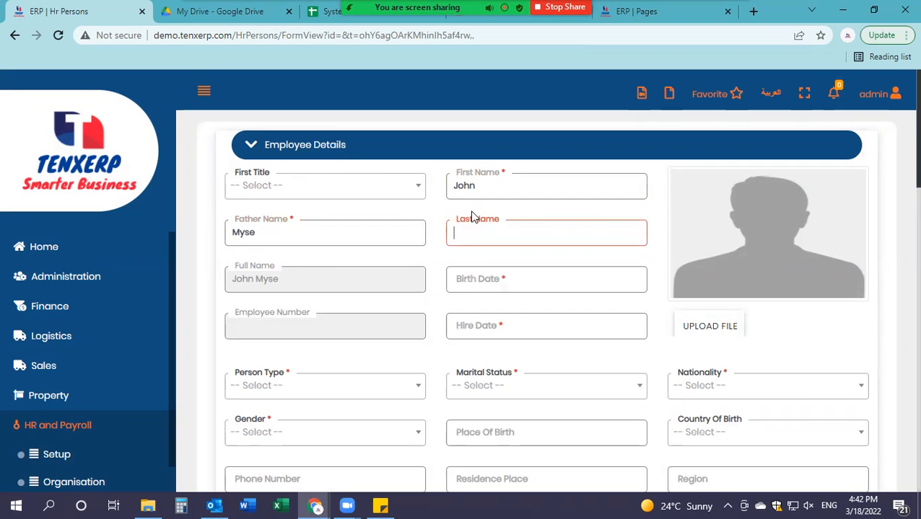
{"action": "type", "text": "Johnson"}
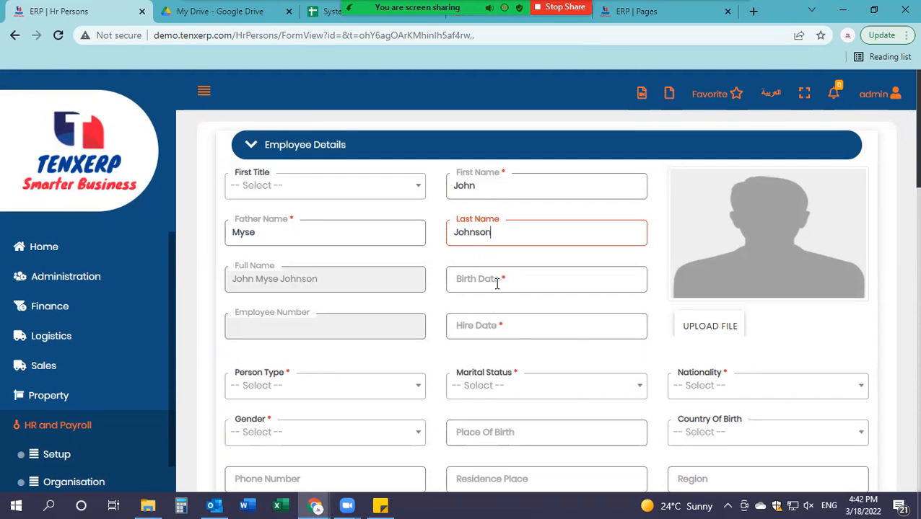
Step: Set the birth date to 12/09/1991 and the hire date to 12/10/2021
{"action": "left_click", "coordinate": [497, 285]}
{"action": "left_click", "coordinate": [456, 303]}
{"action": "left_click", "coordinate": [456, 303]}
{"action": "left_click", "coordinate": [456, 303]}
{"action": "left_click", "coordinate": [455, 303]}
{"action": "left_click", "coordinate": [455, 303]}
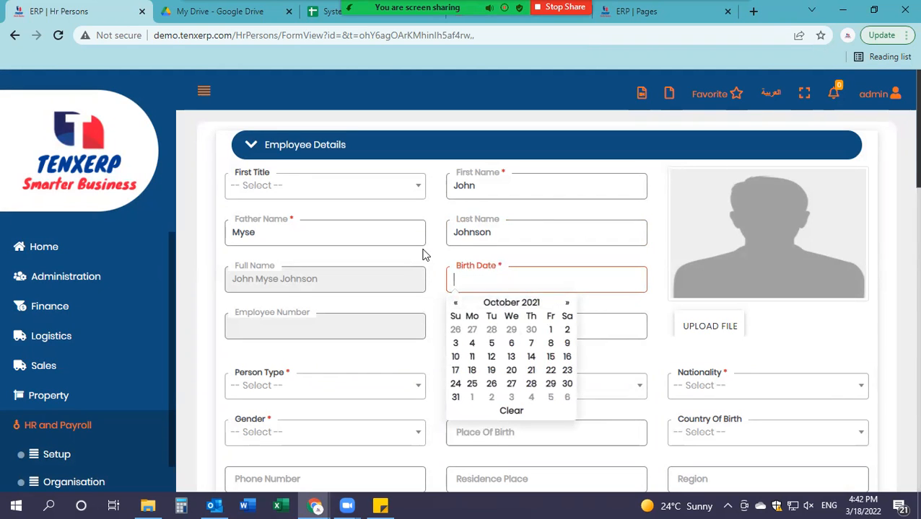
{"action": "type", "text": "12/"}
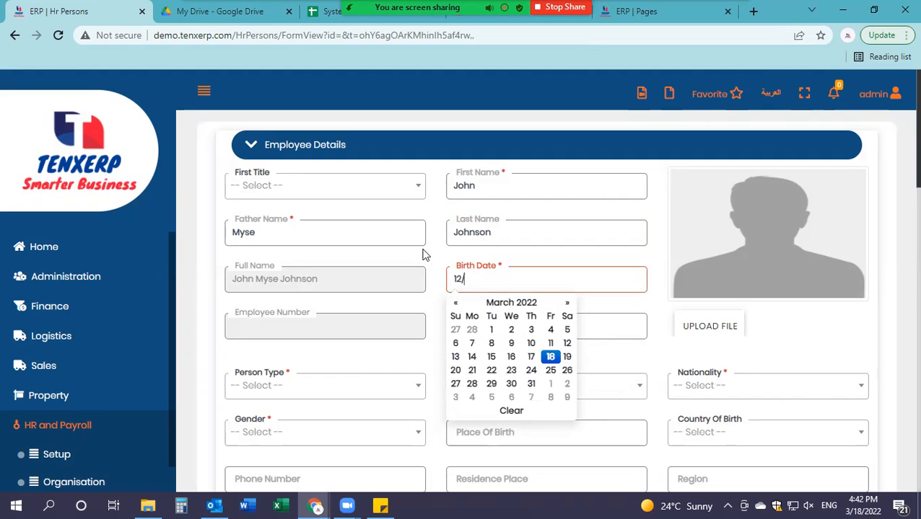
{"action": "type", "text": "09/1991"}
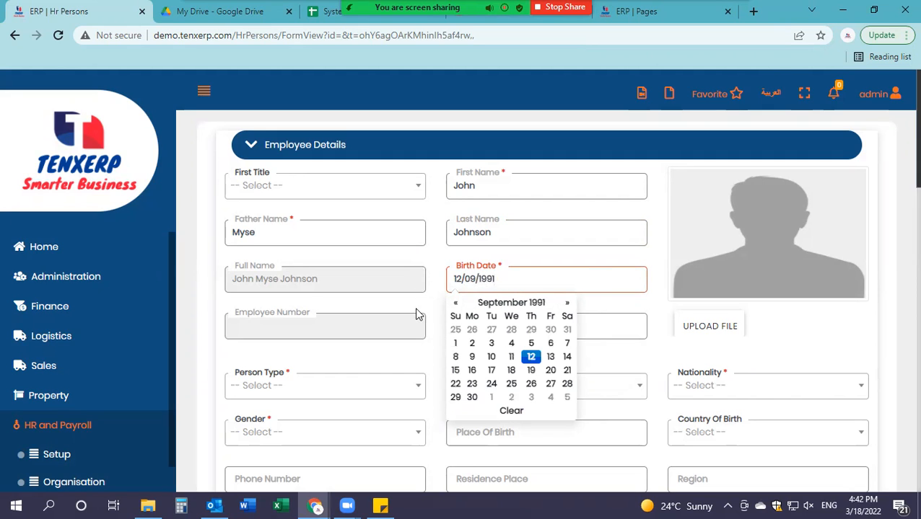
{"action": "left_click", "coordinate": [484, 329]}
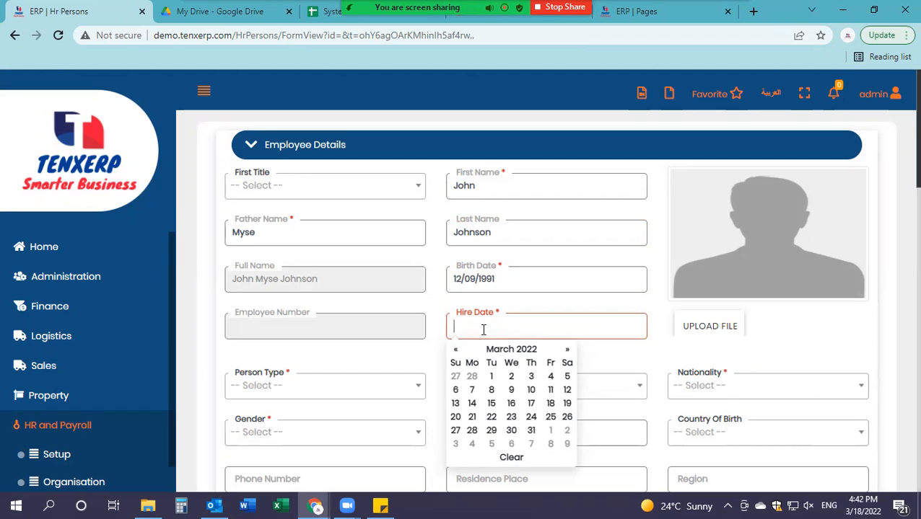
{"action": "type", "text": "12/10/2021"}
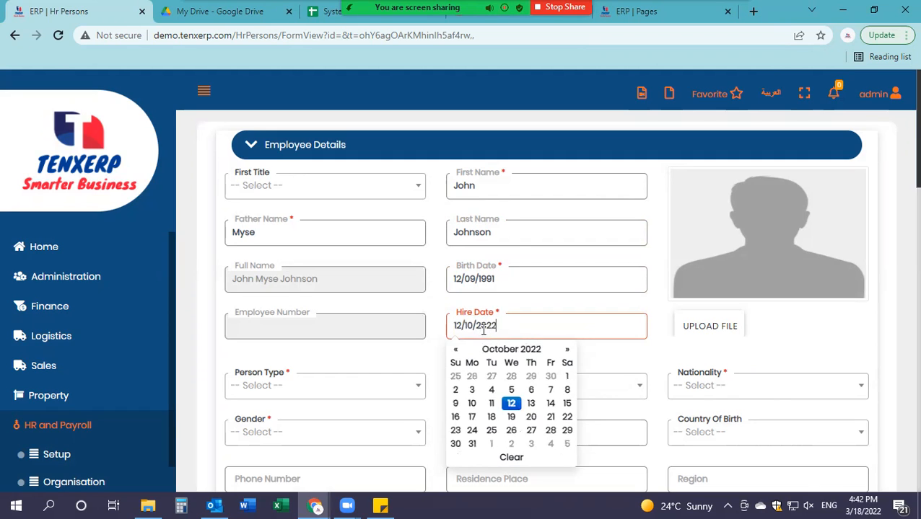
{"action": "left_click", "coordinate": [407, 360]}
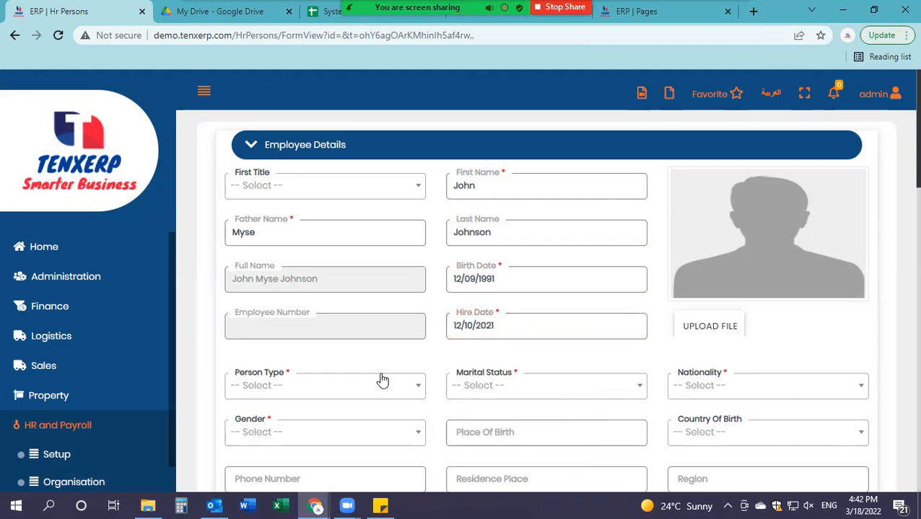
Step: Set the person type to Employee and the marital status to Single
{"action": "left_click", "coordinate": [292, 389]}
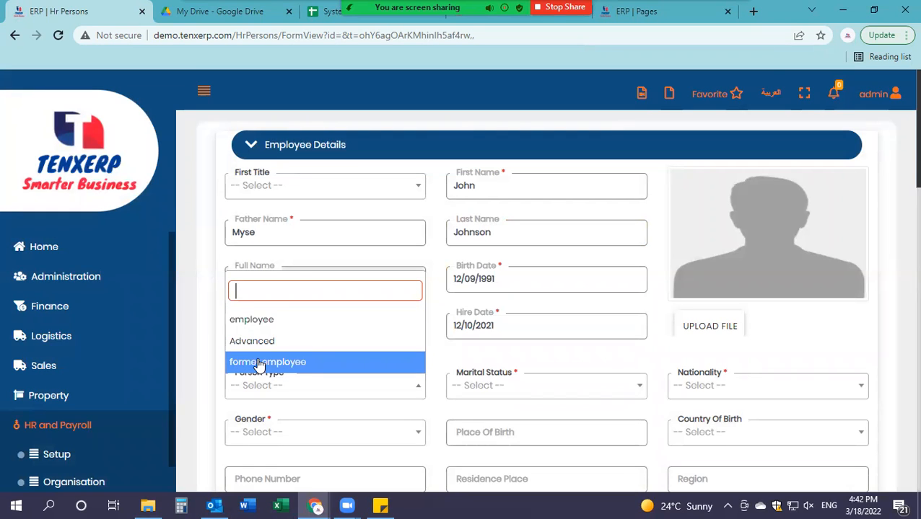
{"action": "left_click", "coordinate": [293, 319]}
{"action": "left_click", "coordinate": [498, 392]}
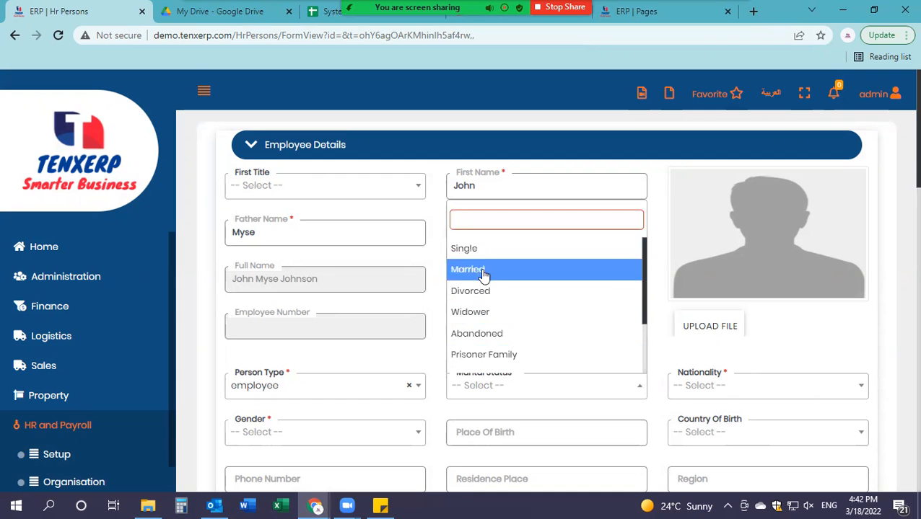
{"action": "left_click", "coordinate": [454, 248]}
Step: Set nationality to America and gender to Male
{"action": "scroll", "coordinate": [526, 385], "scroll_direction": "down", "scroll_amount": 2}
{"action": "left_click", "coordinate": [682, 254]}
{"action": "scroll", "coordinate": [701, 354], "scroll_direction": "down", "scroll_amount": 2}
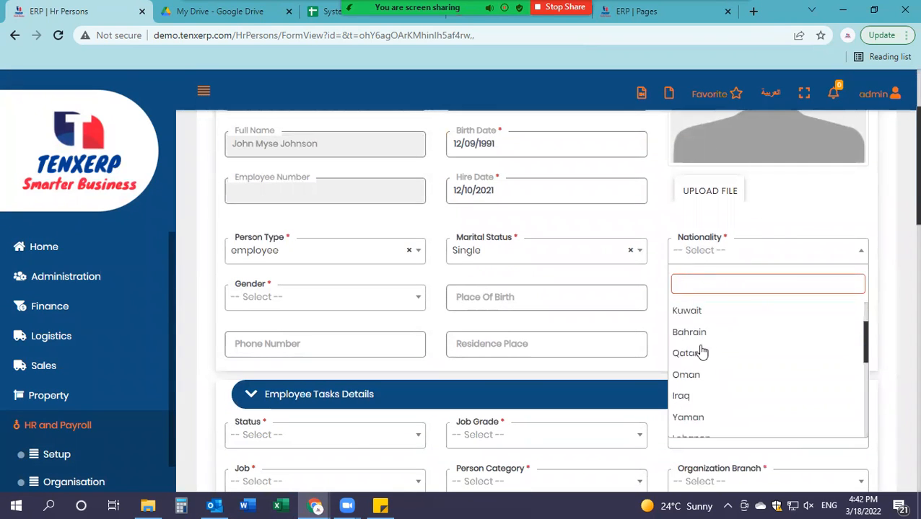
{"action": "scroll", "coordinate": [692, 399], "scroll_direction": "up", "scroll_amount": 2}
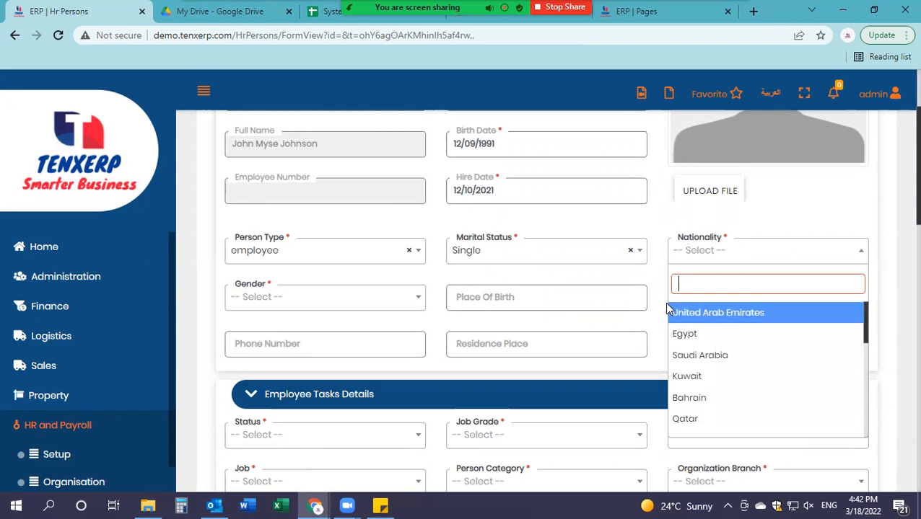
{"action": "type", "text": "united"}
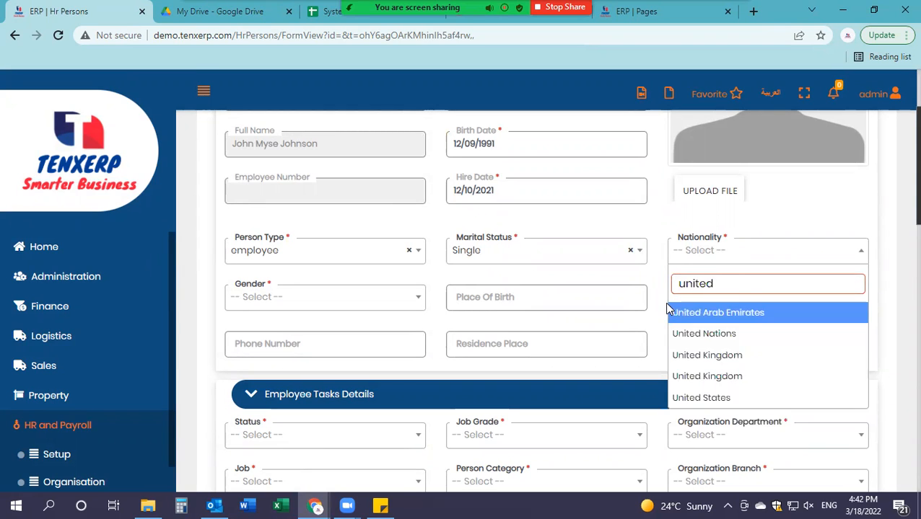
{"action": "scroll", "coordinate": [645, 305], "scroll_direction": "up", "scroll_amount": 1}
{"action": "key", "text": "BackSpace"}
{"action": "key", "text": "BackSpace"}
{"action": "key", "text": "BackSpace"}
{"action": "key", "text": "BackSpace"}
{"action": "key", "text": "BackSpace"}
{"action": "key", "text": "BackSpace"}
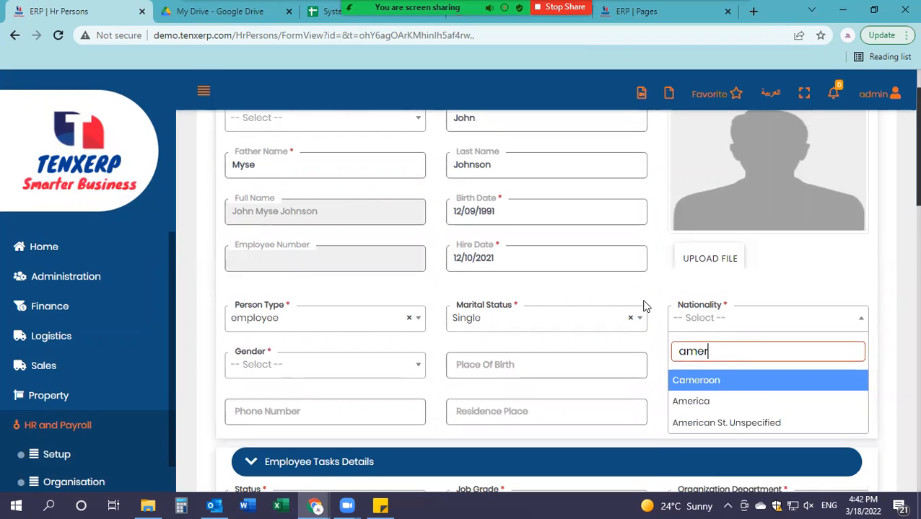
{"action": "left_click", "coordinate": [680, 402]}
{"action": "scroll", "coordinate": [280, 305], "scroll_direction": "down", "scroll_amount": 1}
{"action": "left_click", "coordinate": [280, 305]}
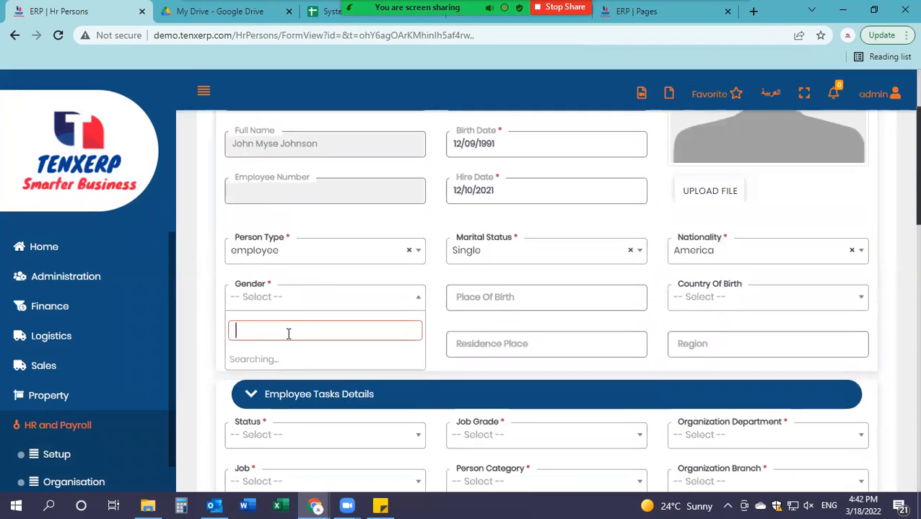
{"action": "left_click", "coordinate": [281, 354]}
Step: Enter place of birth Los Angeles, California and country of birth America
{"action": "left_click", "coordinate": [570, 307]}
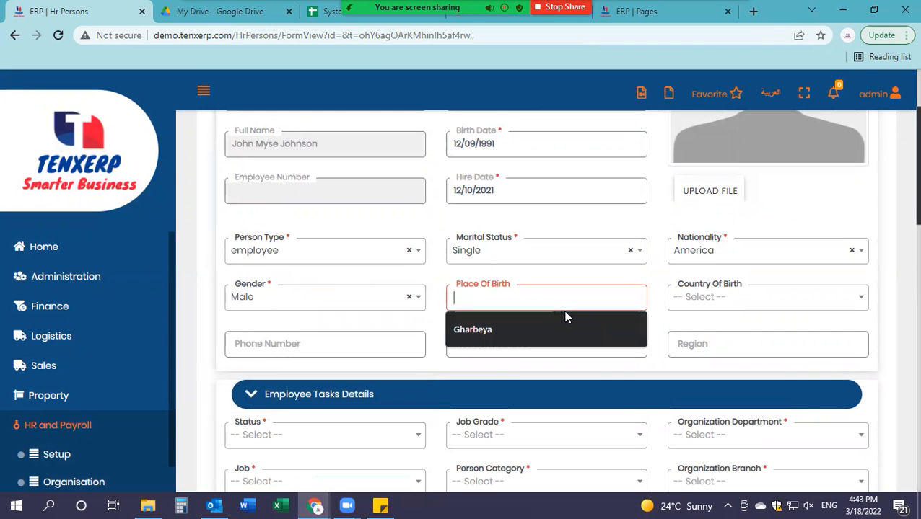
{"action": "type", "text": "Los Ang"}
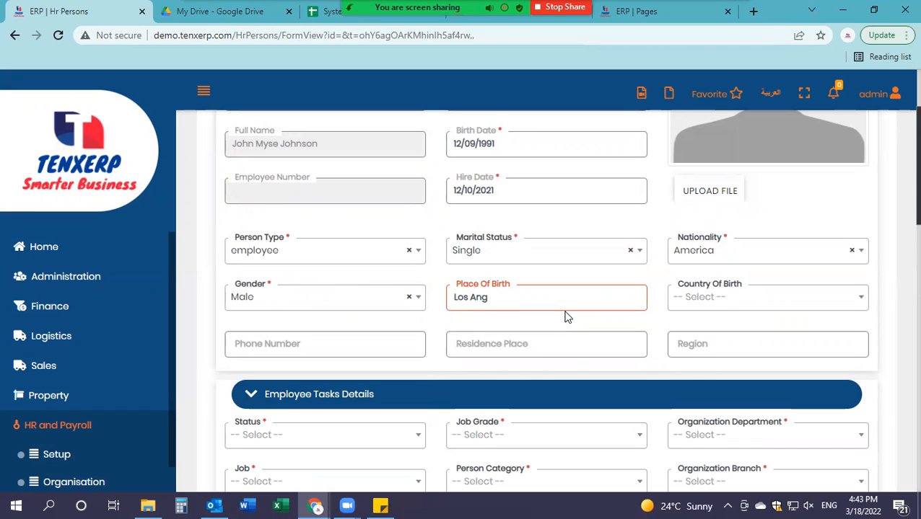
{"action": "type", "text": "eles, California"}
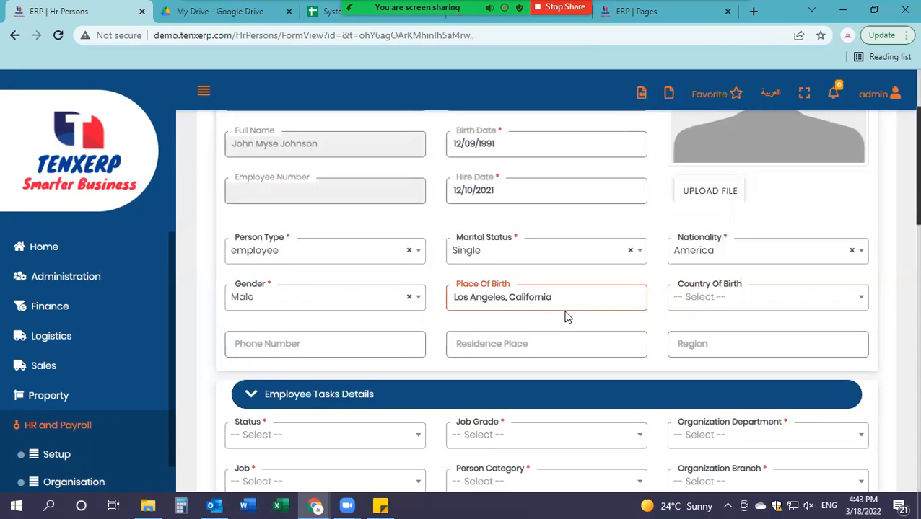
{"action": "left_click", "coordinate": [772, 305]}
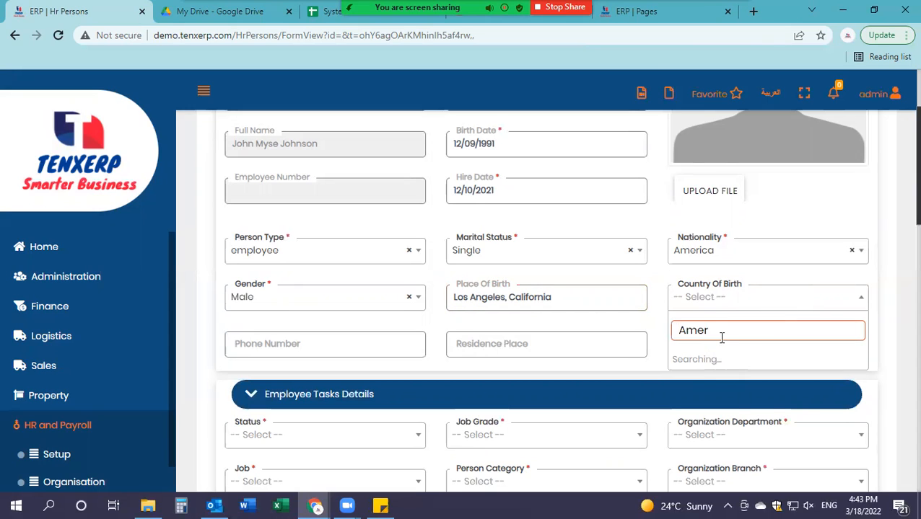
{"action": "left_click", "coordinate": [722, 379]}
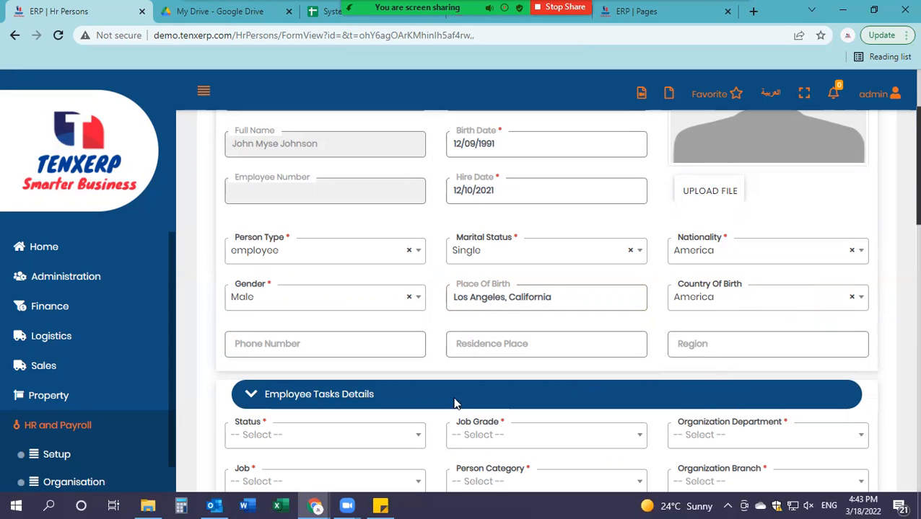
Step: Fill in the phone number, residence place Dubai, UAE, and region GCC
{"action": "left_click", "coordinate": [289, 344]}
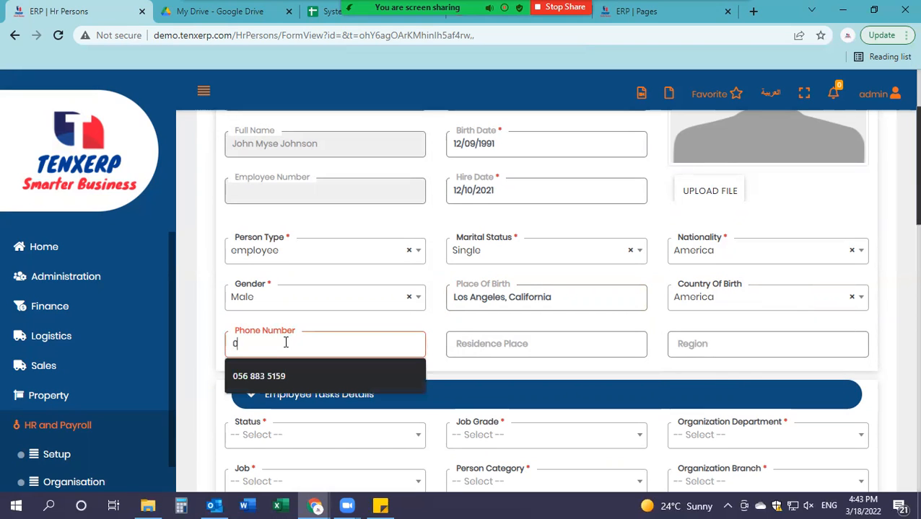
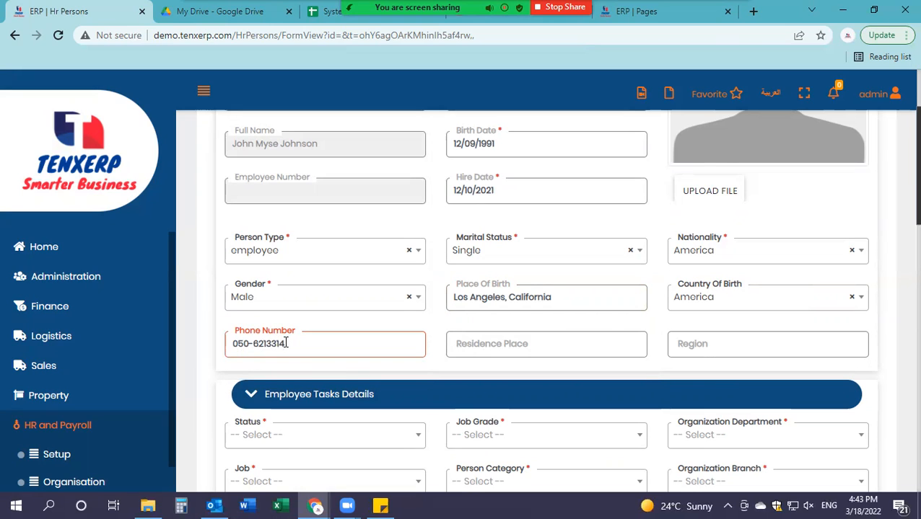
{"action": "left_click", "coordinate": [506, 335]}
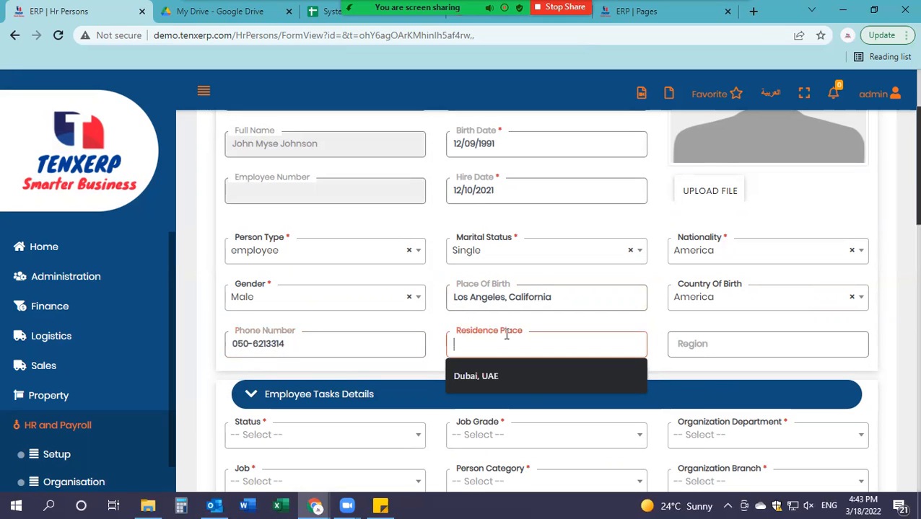
{"action": "type", "text": "Dubai, UAE"}
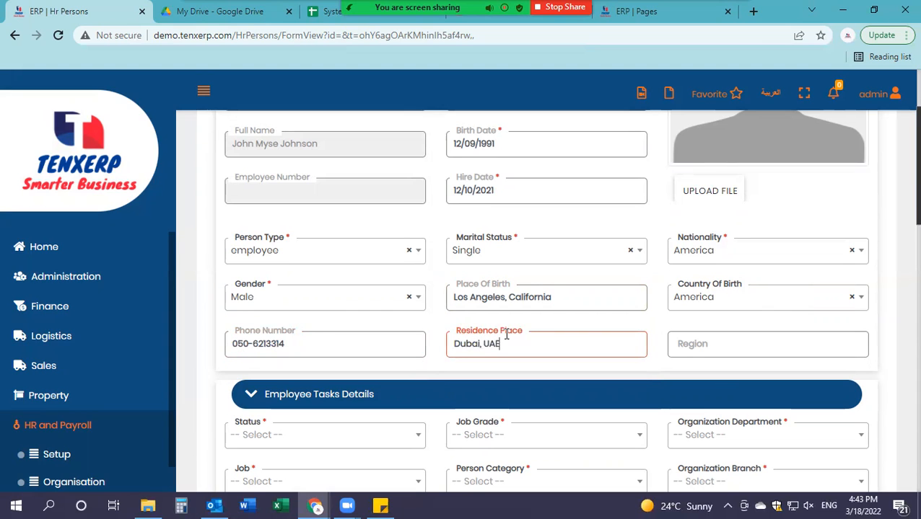
{"action": "left_click", "coordinate": [691, 334]}
{"action": "type", "text": "GCC"}
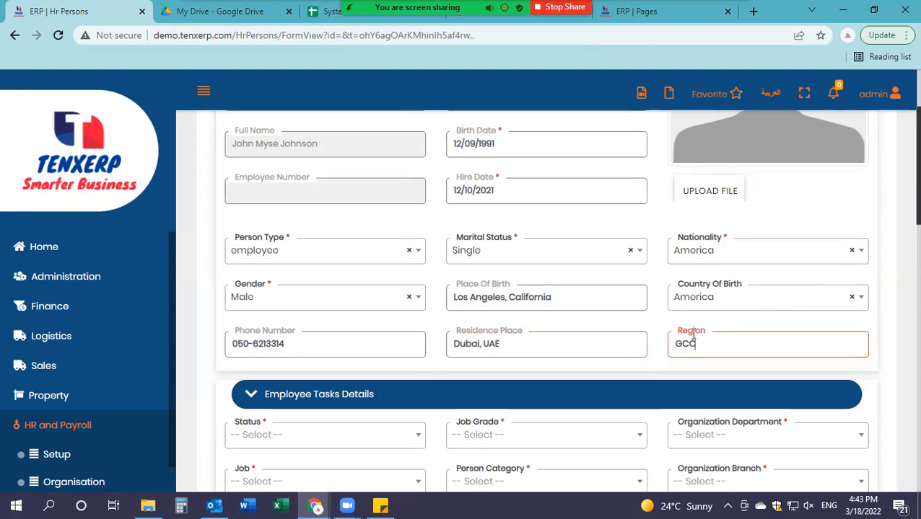
{"action": "scroll", "coordinate": [593, 345], "scroll_direction": "down", "scroll_amount": 3}
Step: Set status Active, job grade Bachelor, and organization department XYC Limited
{"action": "left_click", "coordinate": [384, 241]}
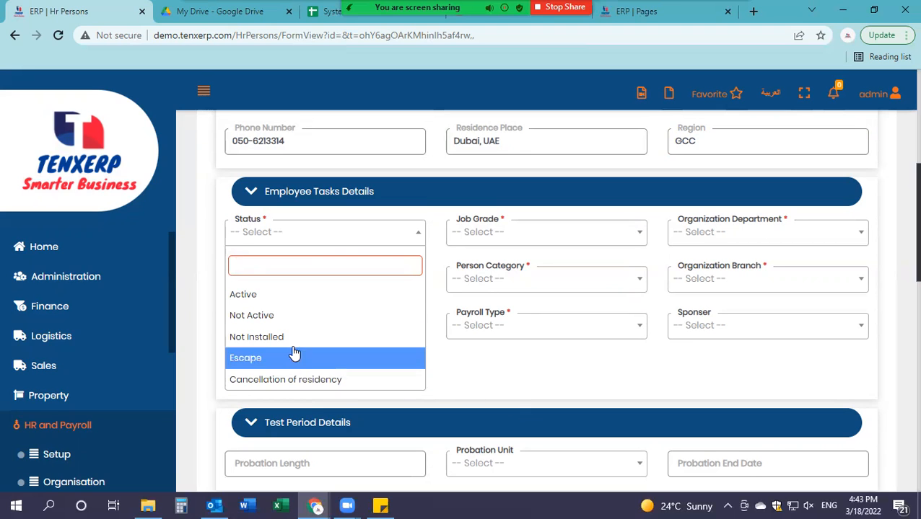
{"action": "left_click", "coordinate": [244, 294]}
{"action": "left_click", "coordinate": [467, 231]}
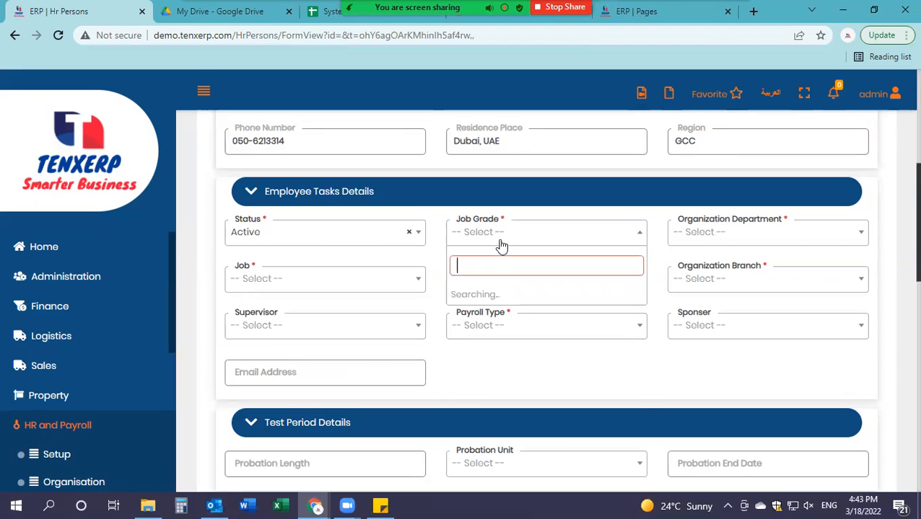
{"action": "scroll", "coordinate": [493, 310], "scroll_direction": "down", "scroll_amount": 5}
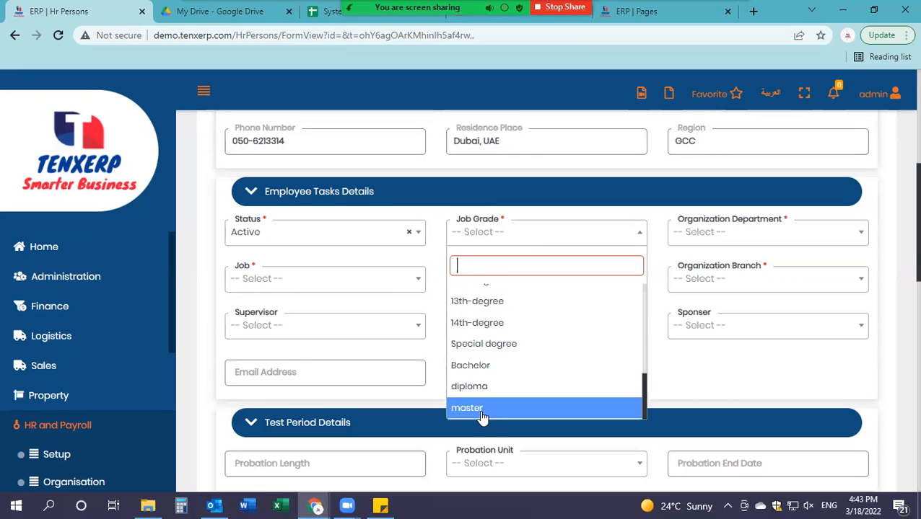
{"action": "left_click", "coordinate": [485, 367]}
{"action": "left_click", "coordinate": [762, 238]}
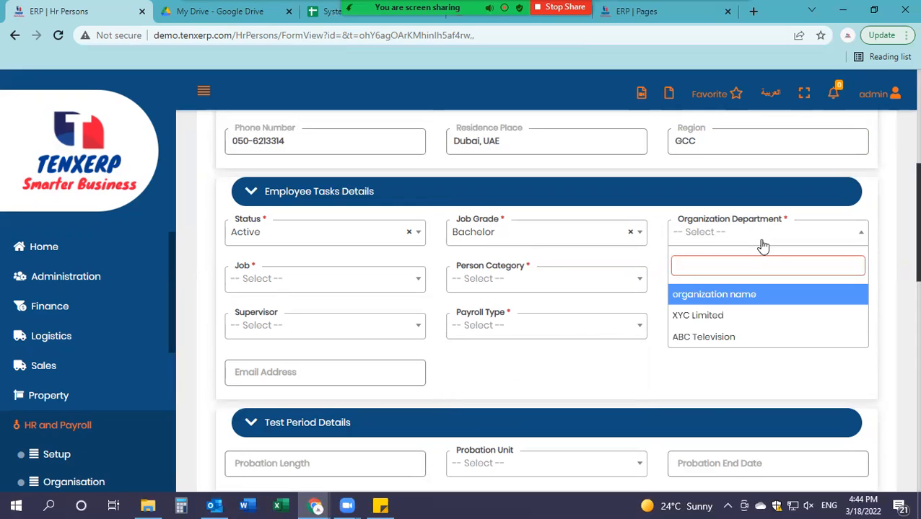
{"action": "left_click", "coordinate": [711, 319]}
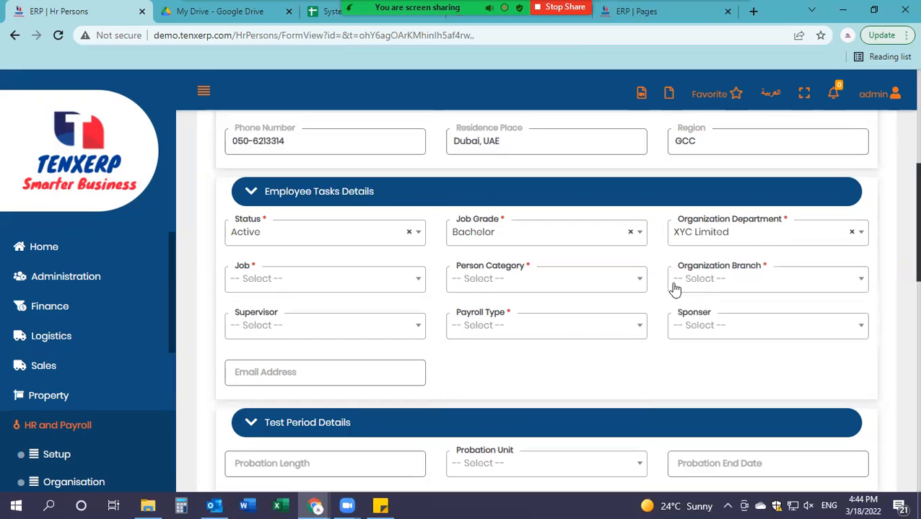
Step: Set job Dot Net Developer, person category Permanent, and organization branch XYC Limited
{"action": "left_click", "coordinate": [315, 285]}
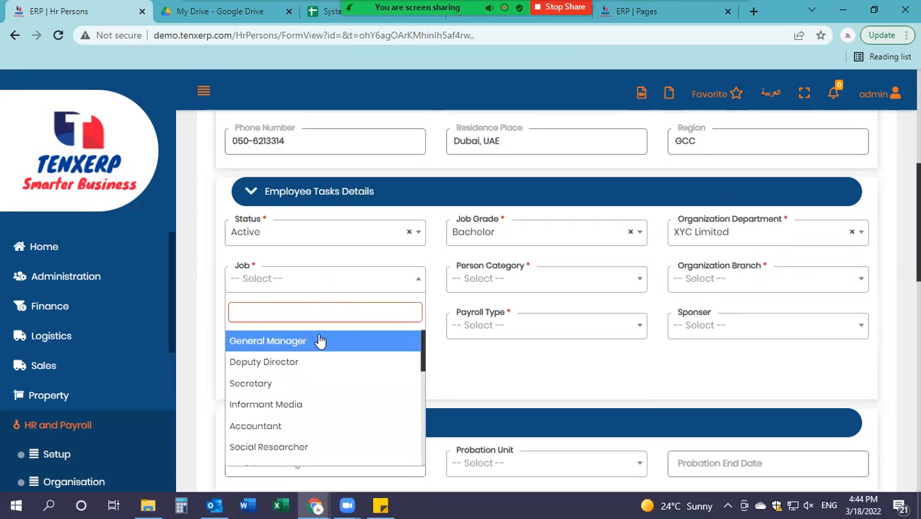
{"action": "scroll", "coordinate": [330, 379], "scroll_direction": "down", "scroll_amount": 3}
{"action": "scroll", "coordinate": [332, 379], "scroll_direction": "up", "scroll_amount": 2}
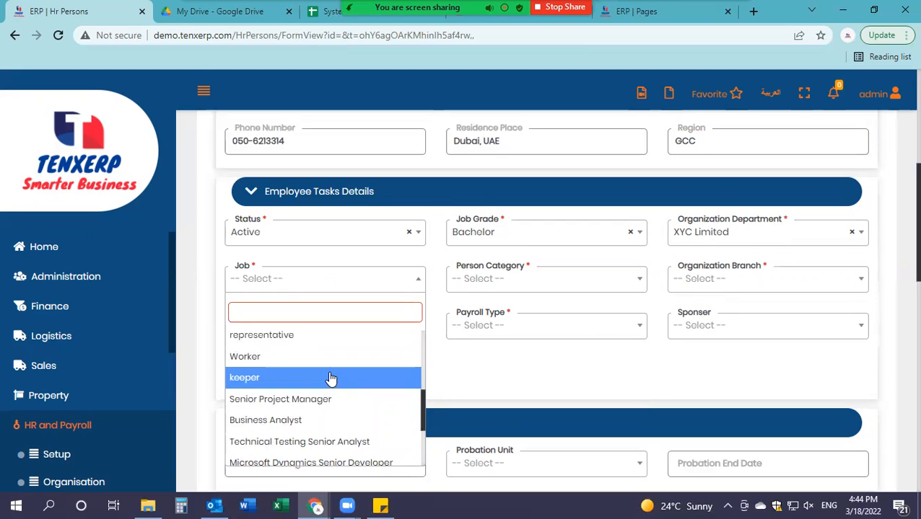
{"action": "scroll", "coordinate": [334, 379], "scroll_direction": "down", "scroll_amount": 2}
{"action": "scroll", "coordinate": [333, 379], "scroll_direction": "down", "scroll_amount": 1}
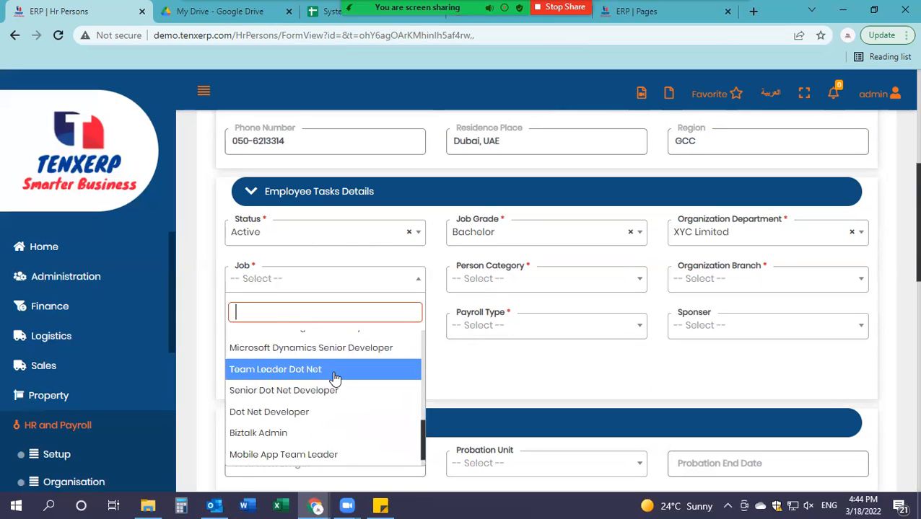
{"action": "left_click", "coordinate": [324, 418]}
{"action": "left_click", "coordinate": [474, 288]}
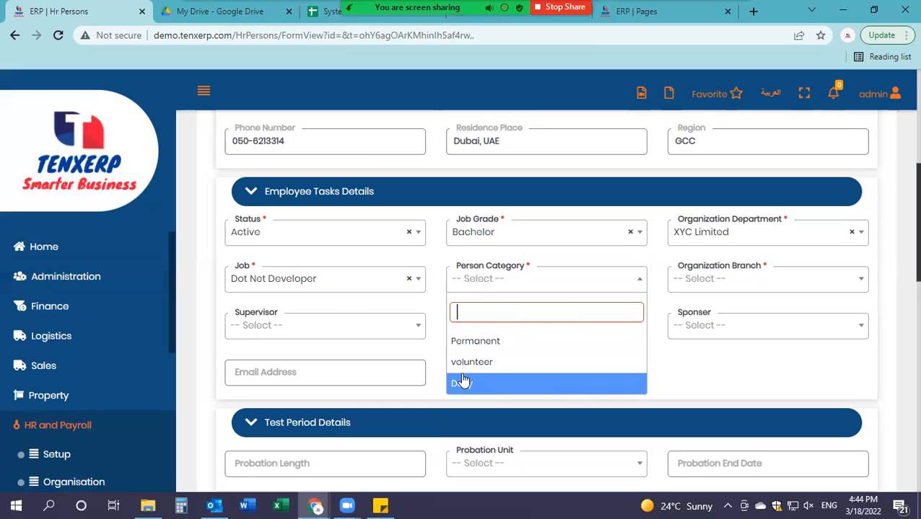
{"action": "left_click", "coordinate": [486, 342]}
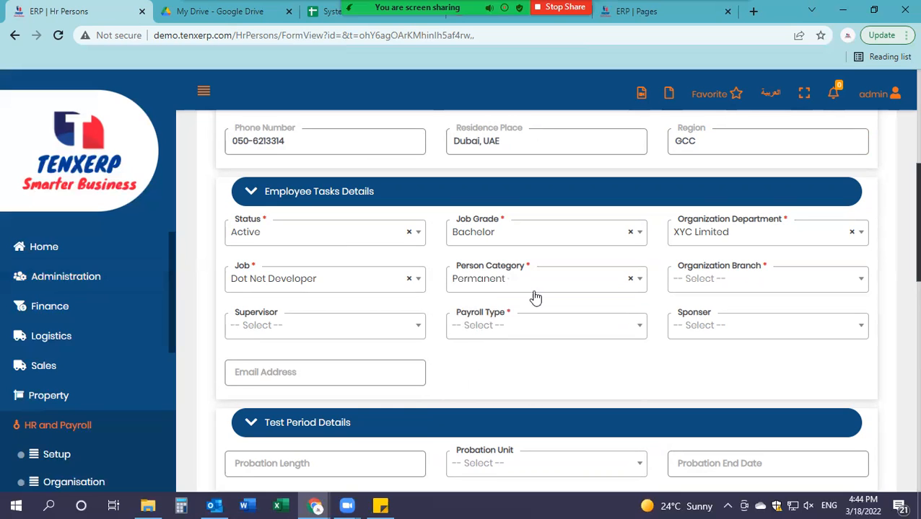
{"action": "left_click", "coordinate": [707, 289]}
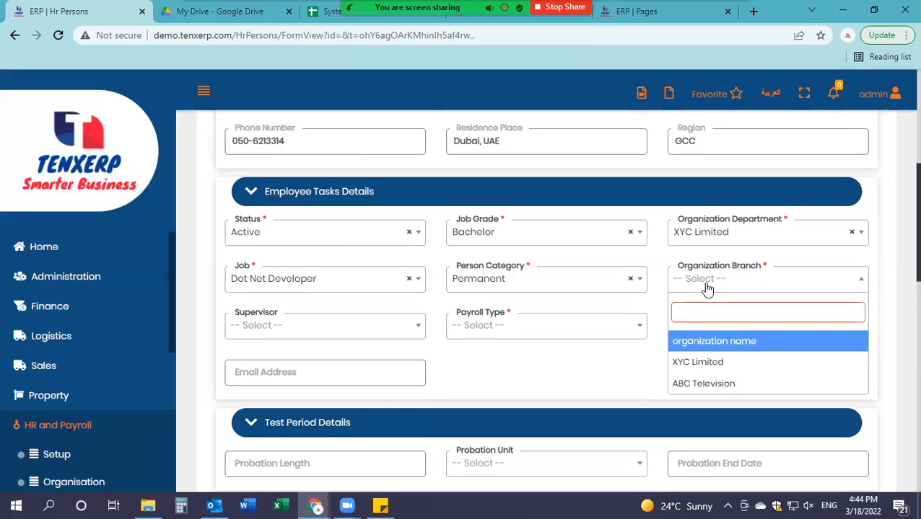
{"action": "left_click", "coordinate": [710, 362]}
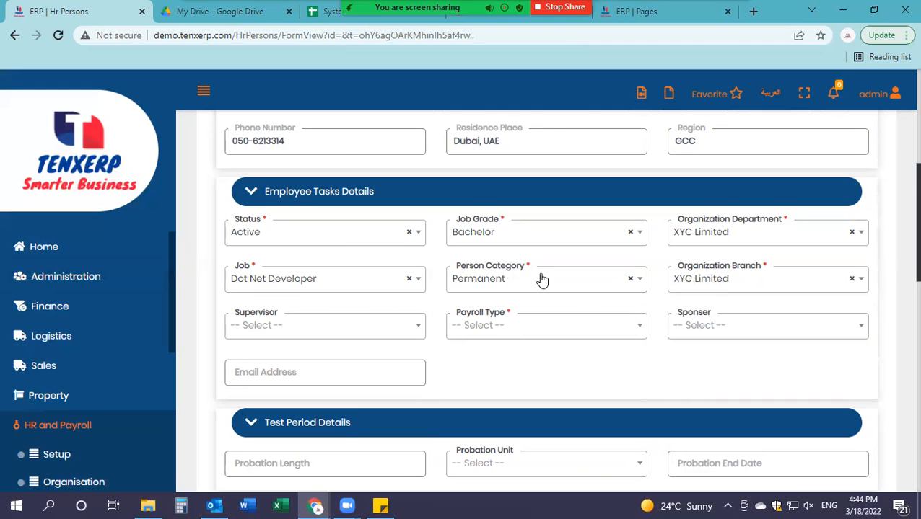
Step: Choose Cash as the payroll type, leaving supervisor and sponsor empty
{"action": "left_click", "coordinate": [345, 334]}
{"action": "left_click", "coordinate": [299, 323]}
{"action": "left_click", "coordinate": [511, 339]}
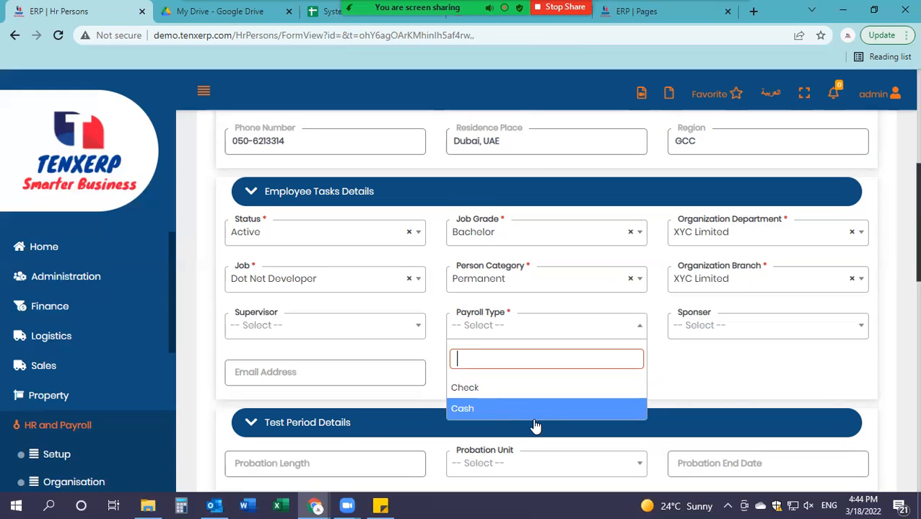
{"action": "left_click", "coordinate": [733, 328]}
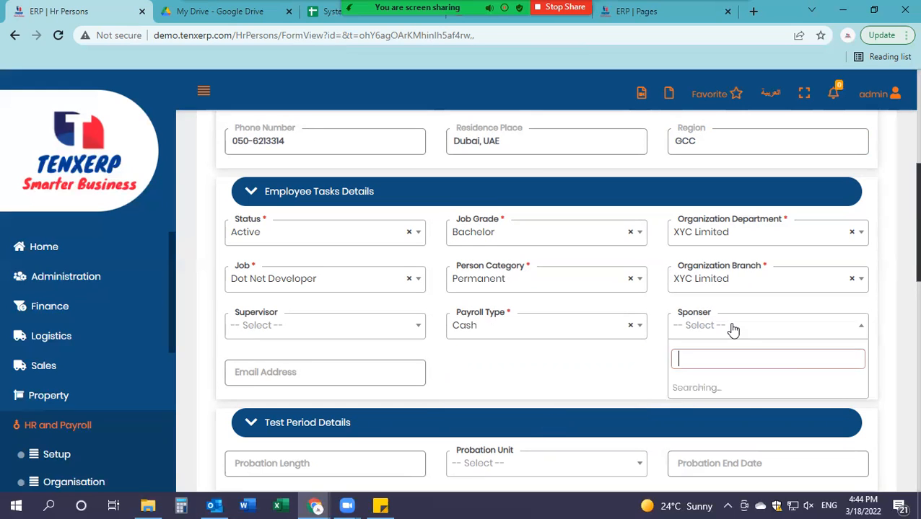
{"action": "left_click", "coordinate": [612, 368]}
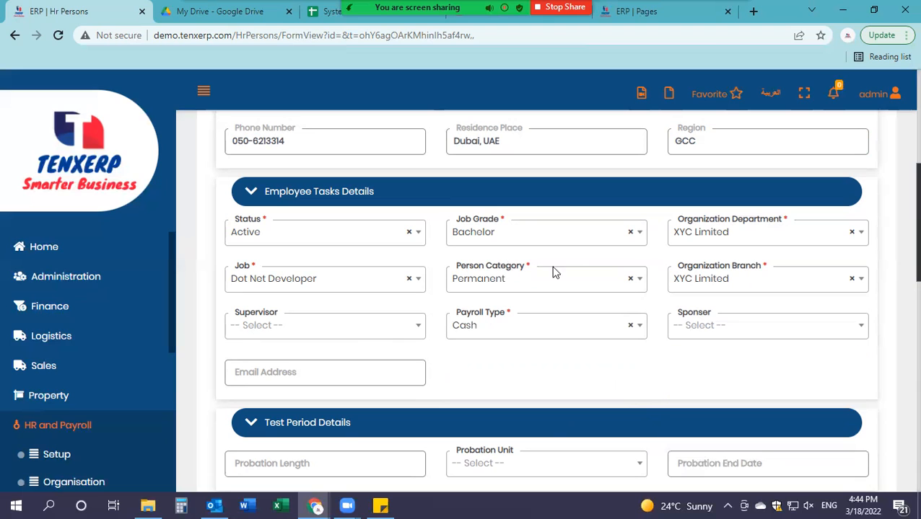
{"action": "scroll", "coordinate": [503, 295], "scroll_direction": "down", "scroll_amount": 2}
Step: Enter the employee's work e-mail address in the Email Address field
{"action": "left_click", "coordinate": [349, 241]}
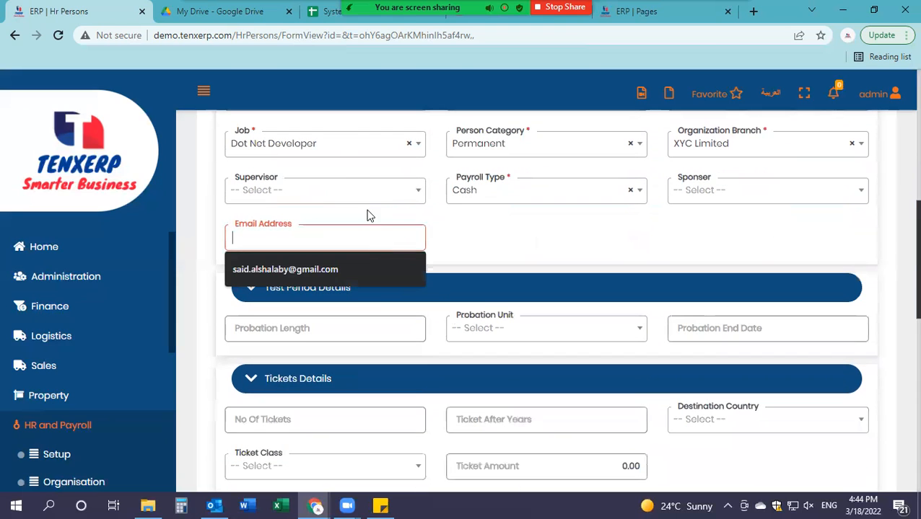
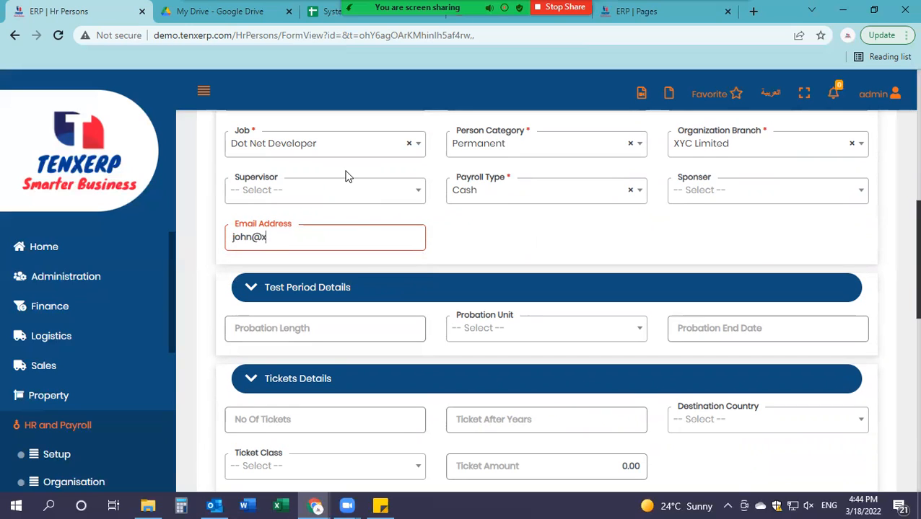
{"action": "scroll", "coordinate": [400, 226], "scroll_direction": "down", "scroll_amount": 1}
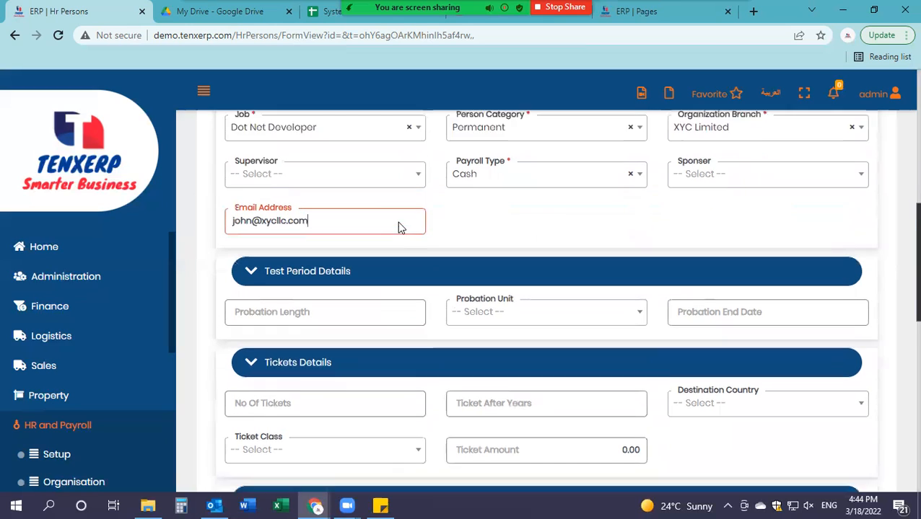
{"action": "key", "text": "BackSpace"}
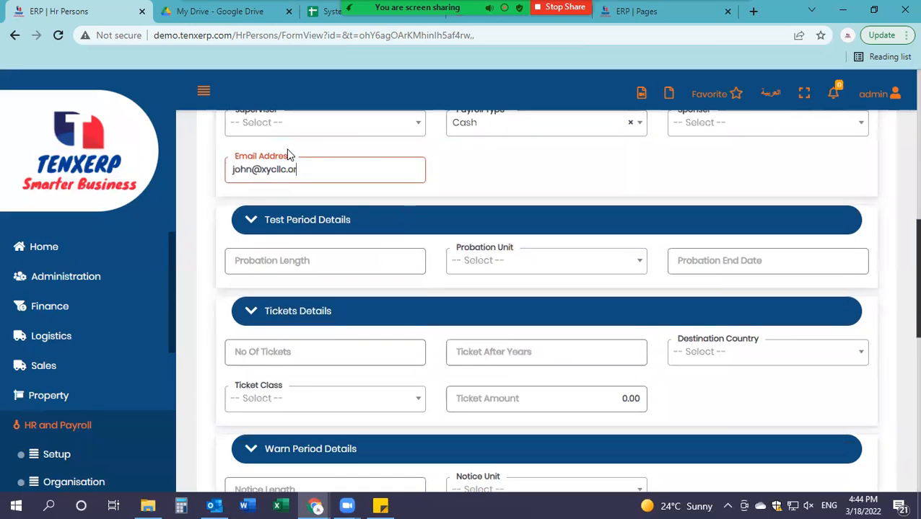
{"action": "left_click", "coordinate": [374, 253]}
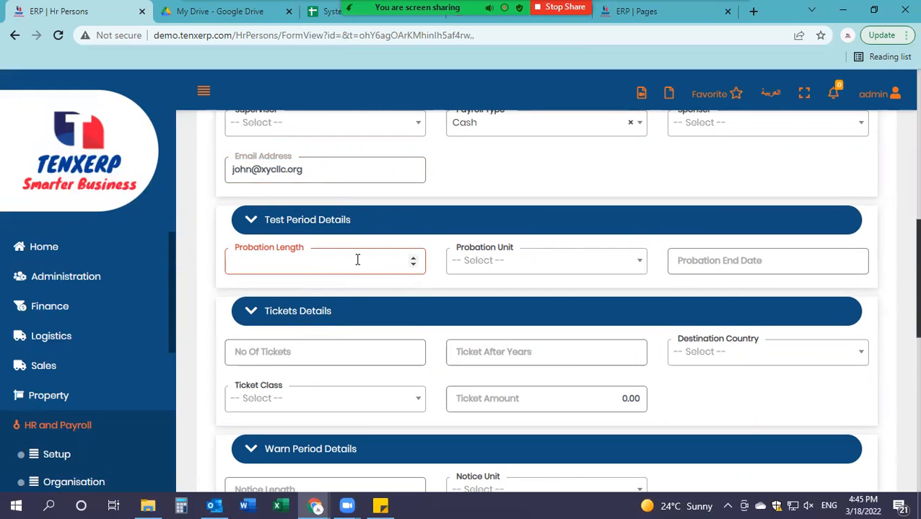
Step: Set probation length to 3 Months and notice length to 1 Months
{"action": "type", "text": "3"}
{"action": "left_click", "coordinate": [514, 274]}
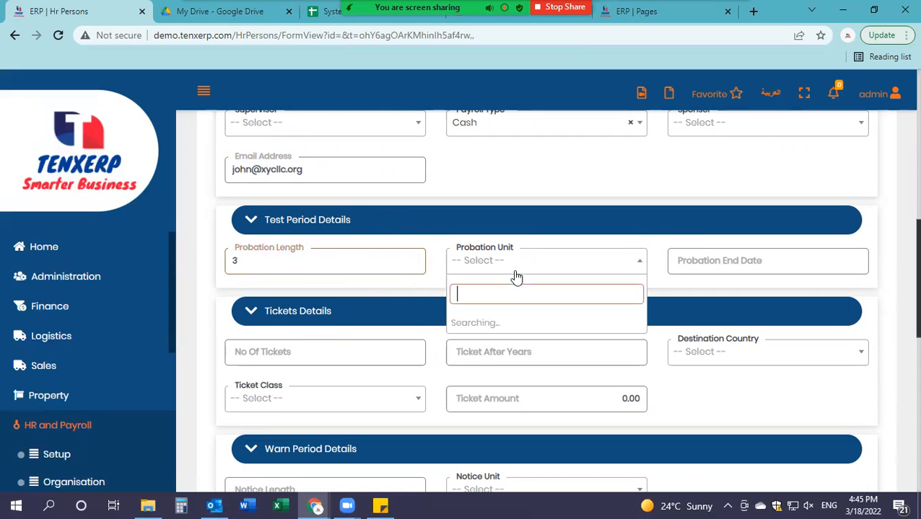
{"action": "left_click", "coordinate": [507, 345]}
{"action": "scroll", "coordinate": [466, 238], "scroll_direction": "down", "scroll_amount": 2}
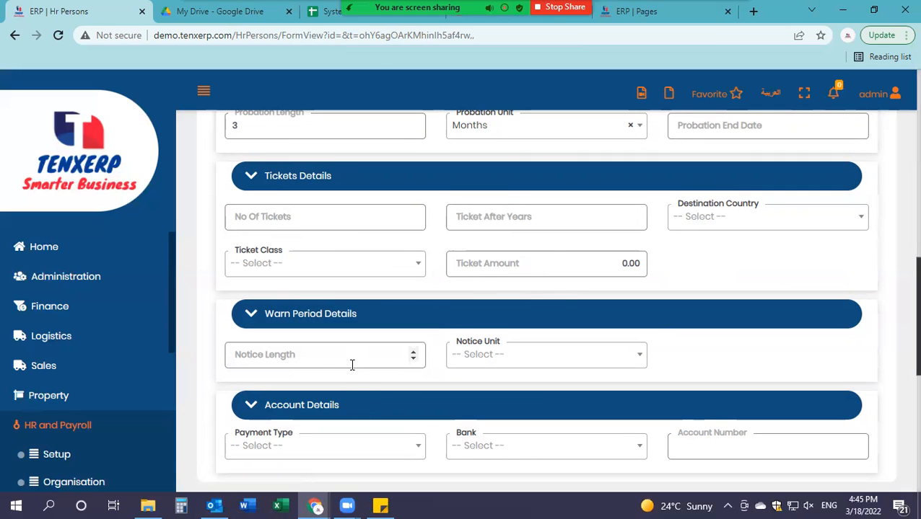
{"action": "left_click", "coordinate": [321, 356]}
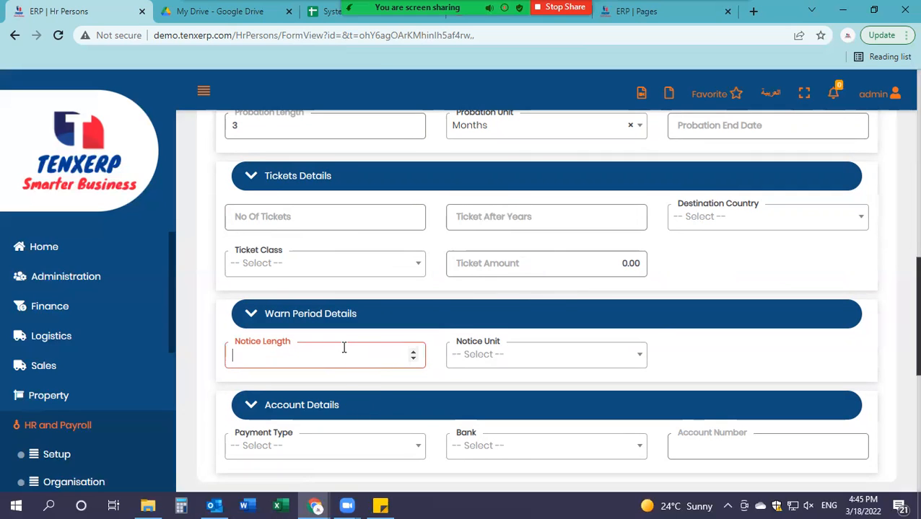
{"action": "type", "text": "1"}
{"action": "left_click", "coordinate": [484, 358]}
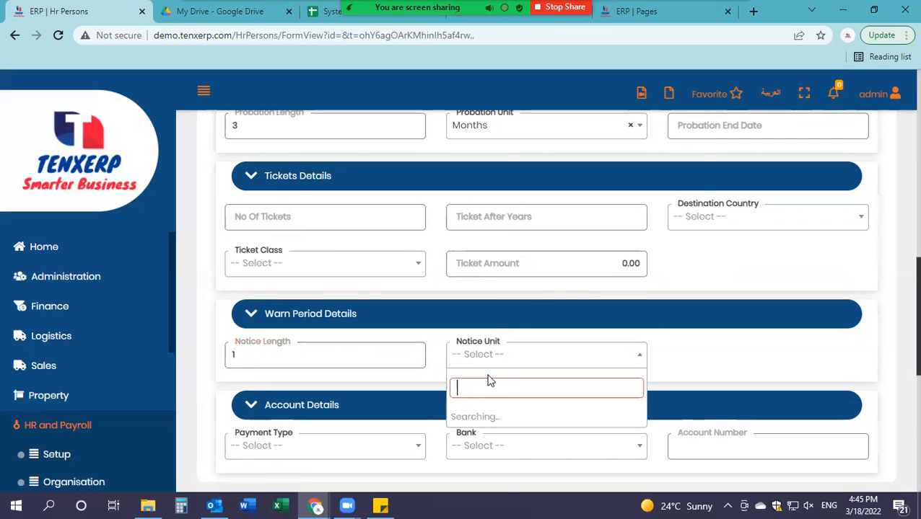
{"action": "left_click", "coordinate": [479, 437]}
{"action": "scroll", "coordinate": [361, 354], "scroll_direction": "down", "scroll_amount": 3}
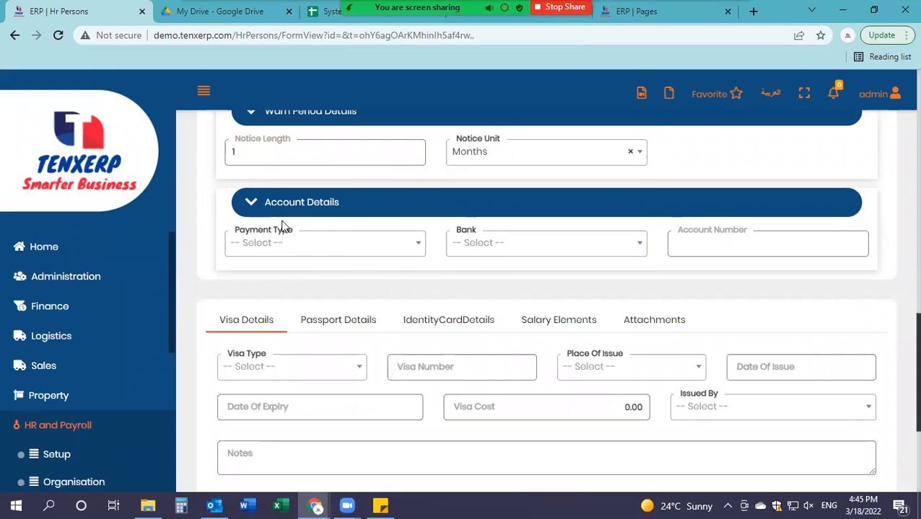
Step: Set the payment type to Cash, leaving the account number blank
{"action": "left_click", "coordinate": [324, 251]}
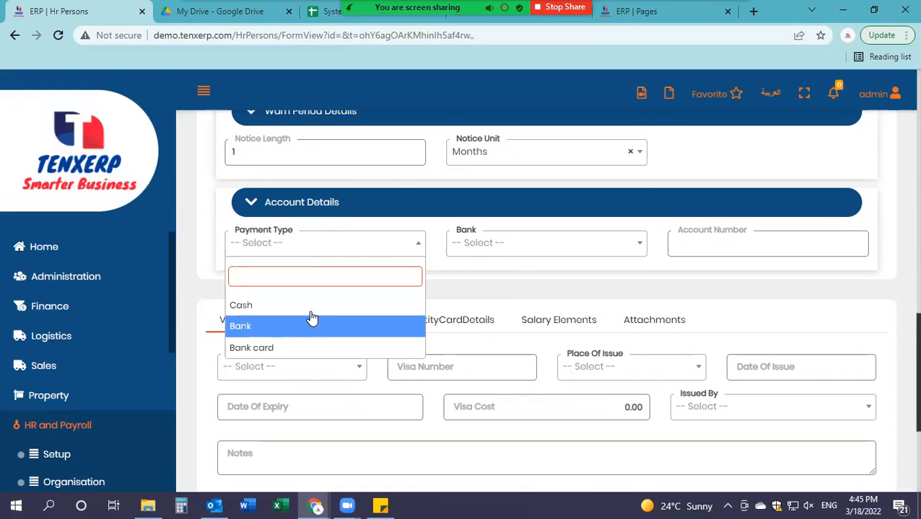
{"action": "left_click", "coordinate": [318, 310]}
{"action": "left_click", "coordinate": [747, 251]}
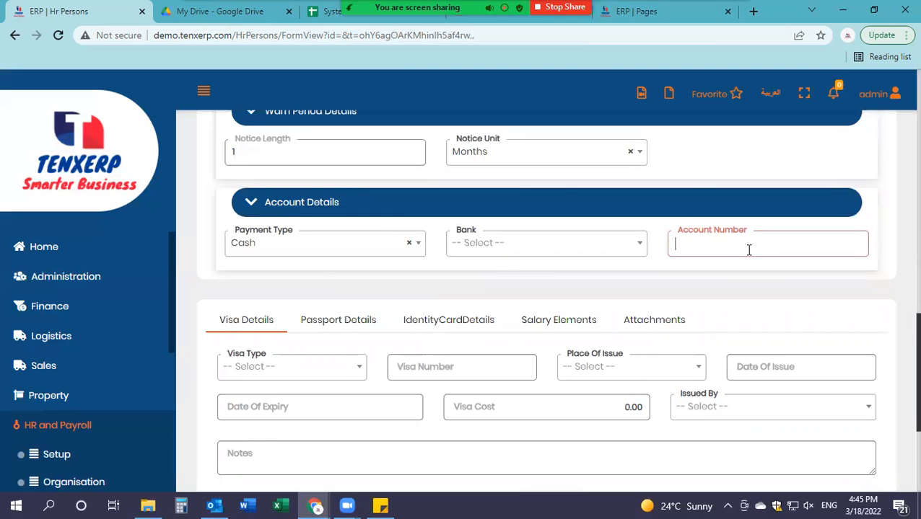
{"action": "left_click", "coordinate": [321, 275]}
{"action": "scroll", "coordinate": [339, 269], "scroll_direction": "down", "scroll_amount": 2}
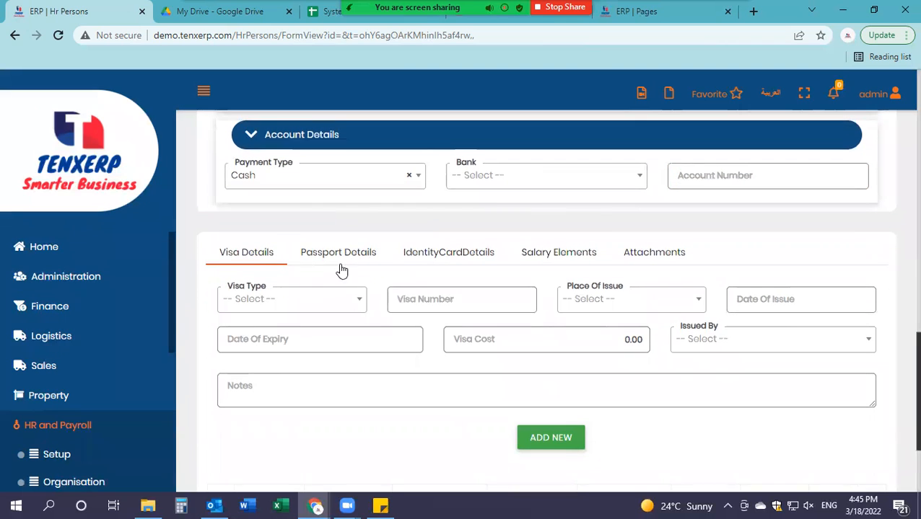
Step: Choose Residence Visa as the visa type and Dubai as the place of issue
{"action": "scroll", "coordinate": [376, 210], "scroll_direction": "down", "scroll_amount": 2}
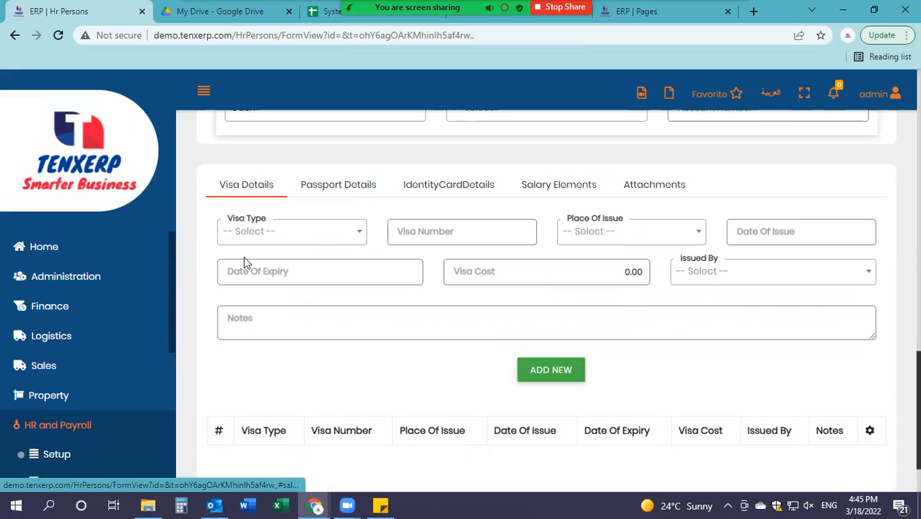
{"action": "left_click", "coordinate": [299, 236]}
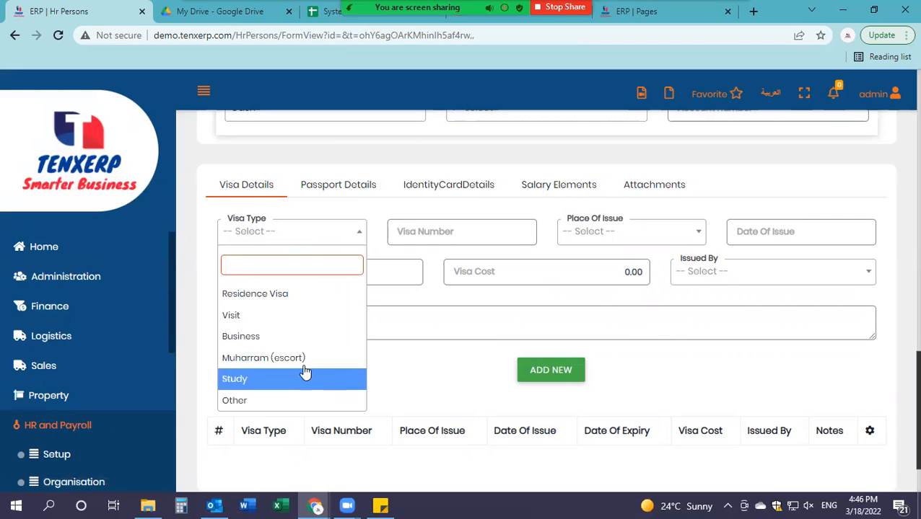
{"action": "left_click", "coordinate": [229, 297]}
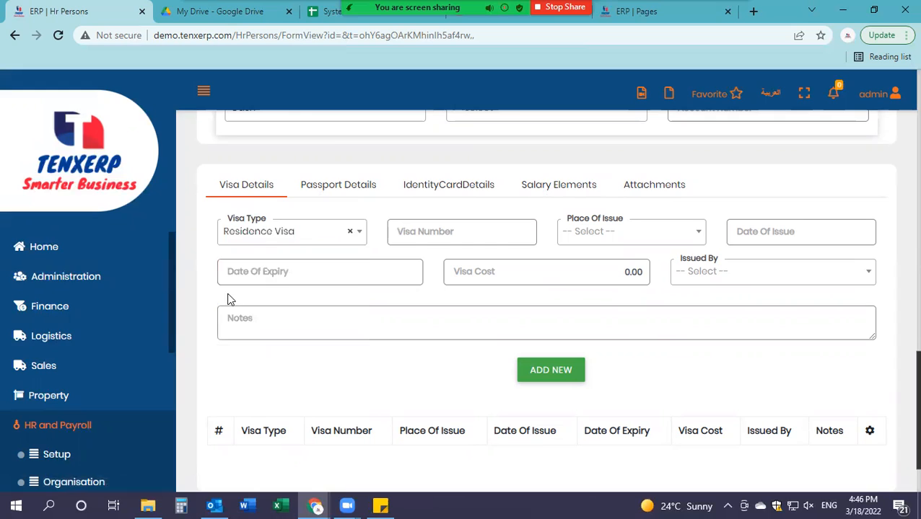
{"action": "left_click", "coordinate": [423, 243]}
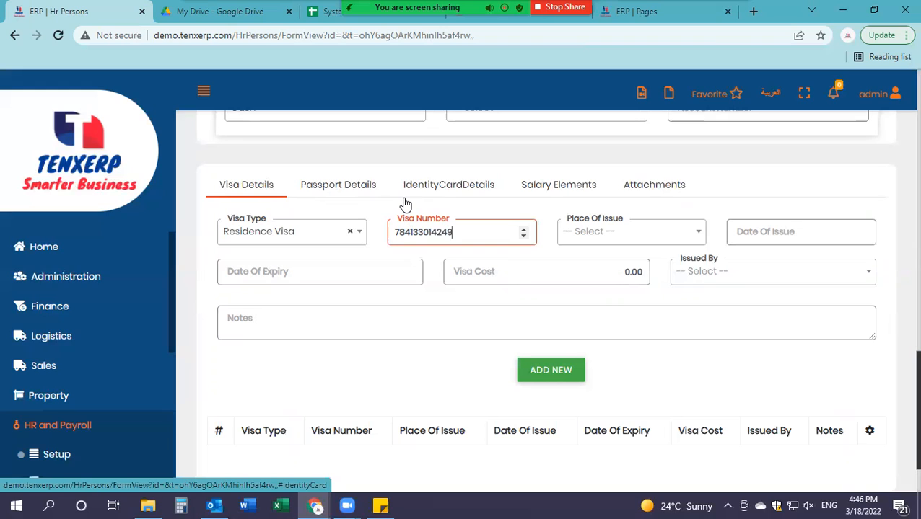
{"action": "left_click", "coordinate": [639, 230]}
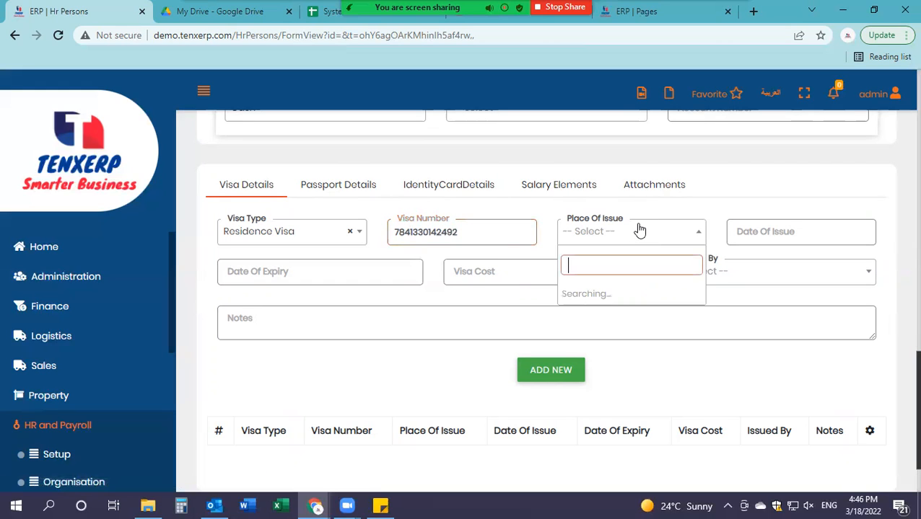
{"action": "left_click", "coordinate": [582, 293]}
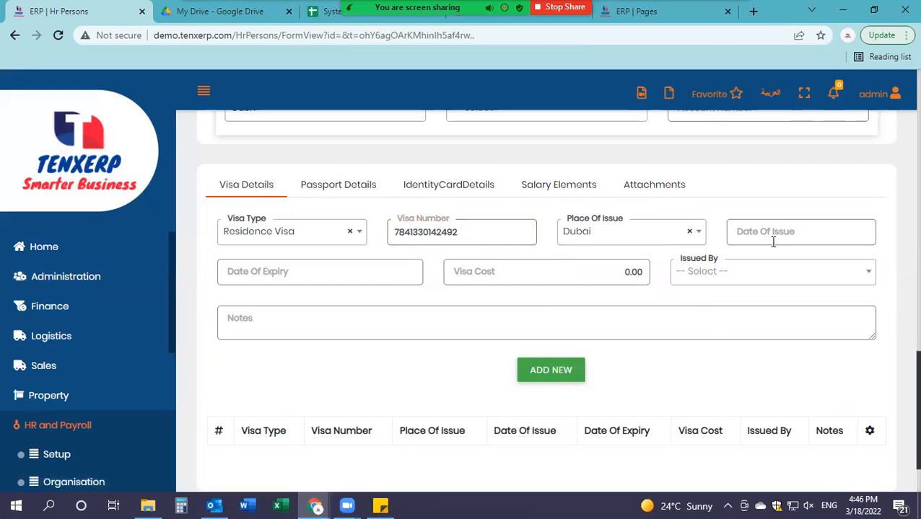
Step: Set the visa issue date to 12/10/2021
{"action": "left_click", "coordinate": [778, 240]}
{"action": "left_click", "coordinate": [735, 256]}
{"action": "left_click", "coordinate": [736, 255]}
{"action": "left_click", "coordinate": [735, 255]}
{"action": "left_click", "coordinate": [736, 255]}
{"action": "left_click", "coordinate": [847, 258]}
{"action": "left_click", "coordinate": [849, 261]}
{"action": "left_click", "coordinate": [849, 261]}
{"action": "left_click", "coordinate": [737, 257]}
{"action": "left_click", "coordinate": [737, 257]}
{"action": "left_click", "coordinate": [736, 257]}
{"action": "left_click", "coordinate": [737, 257]}
{"action": "left_click", "coordinate": [737, 257]}
{"action": "left_click", "coordinate": [736, 257]}
{"action": "left_click", "coordinate": [848, 258]}
{"action": "left_click", "coordinate": [848, 258]}
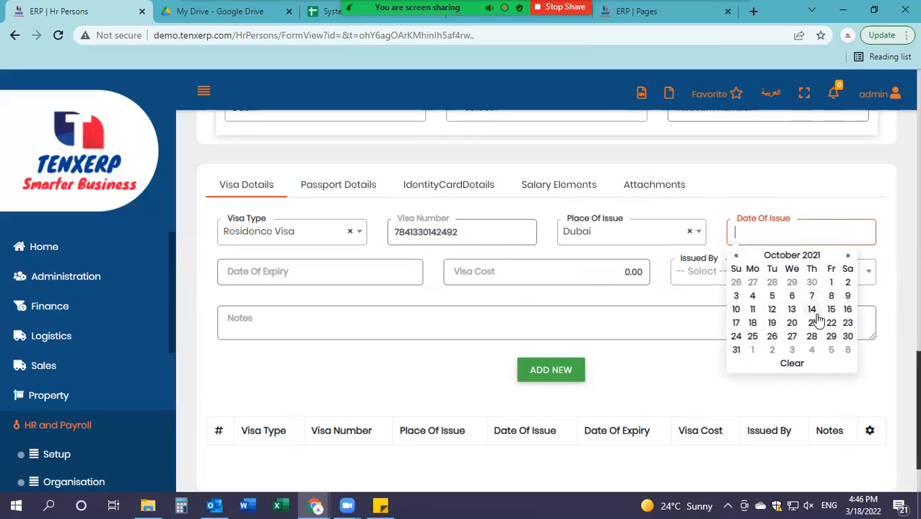
{"action": "scroll", "coordinate": [512, 180], "scroll_direction": "up", "scroll_amount": 8}
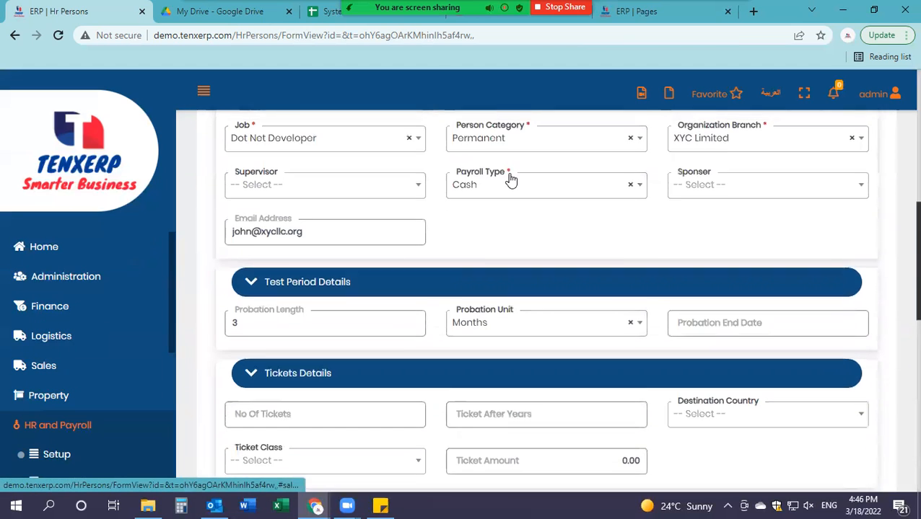
{"action": "scroll", "coordinate": [510, 180], "scroll_direction": "up", "scroll_amount": 8}
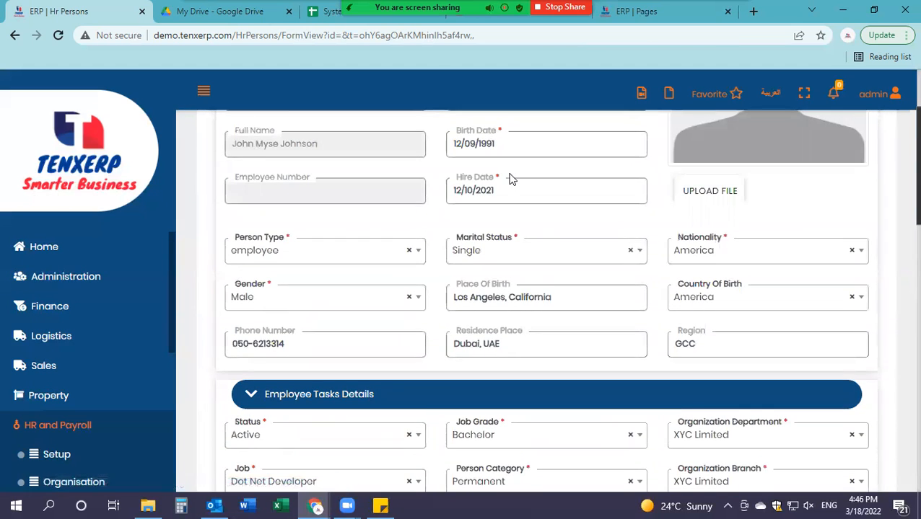
{"action": "scroll", "coordinate": [510, 179], "scroll_direction": "down", "scroll_amount": 15}
{"action": "left_click", "coordinate": [771, 227]}
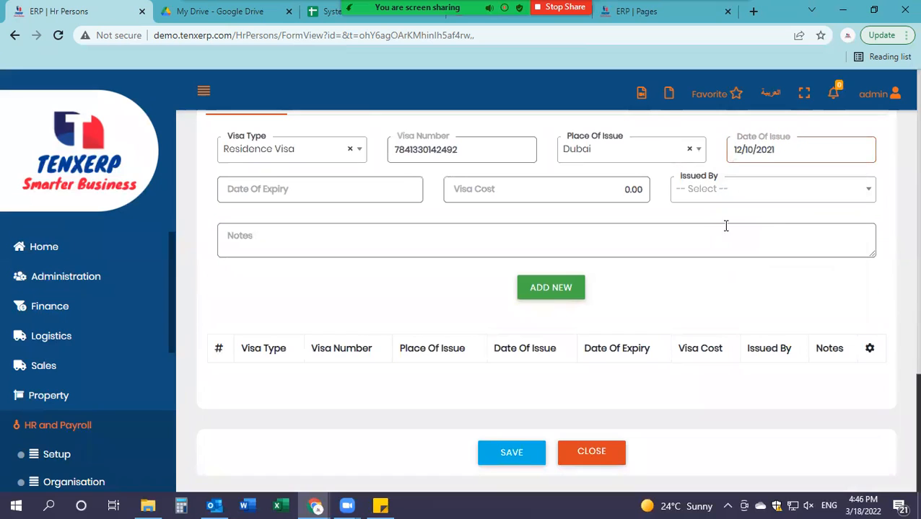
Step: Set the visa expiry date to 11/10/2023
{"action": "left_click", "coordinate": [278, 191]}
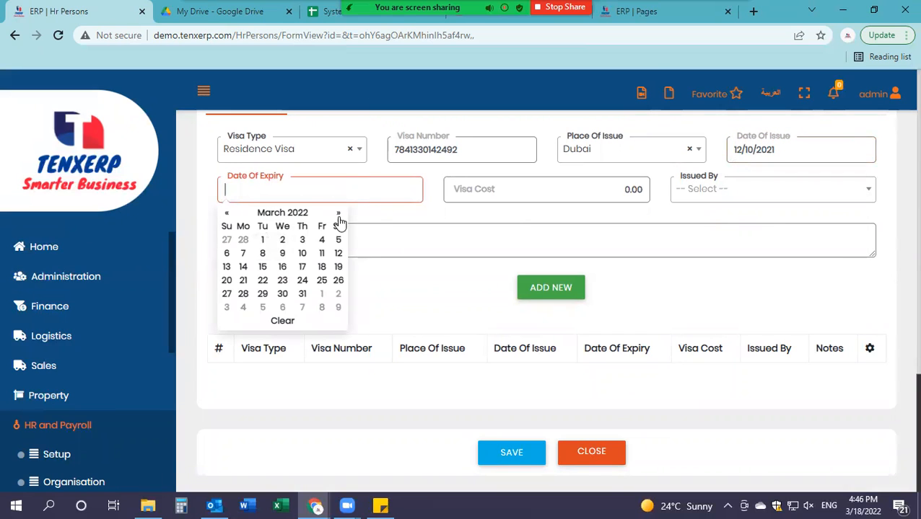
{"action": "left_click", "coordinate": [339, 216]}
{"action": "left_click", "coordinate": [339, 216]}
{"action": "left_click", "coordinate": [340, 216]}
{"action": "left_click", "coordinate": [339, 216]}
{"action": "left_click", "coordinate": [339, 216]}
{"action": "left_click", "coordinate": [339, 217]}
{"action": "left_click", "coordinate": [339, 216]}
{"action": "left_click", "coordinate": [339, 217]}
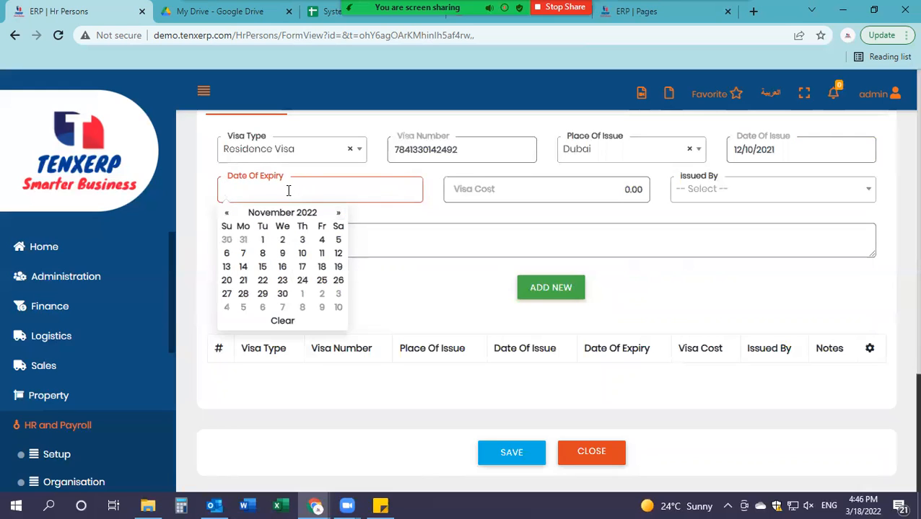
{"action": "left_click", "coordinate": [288, 191]}
{"action": "type", "text": "11/10/2023"}
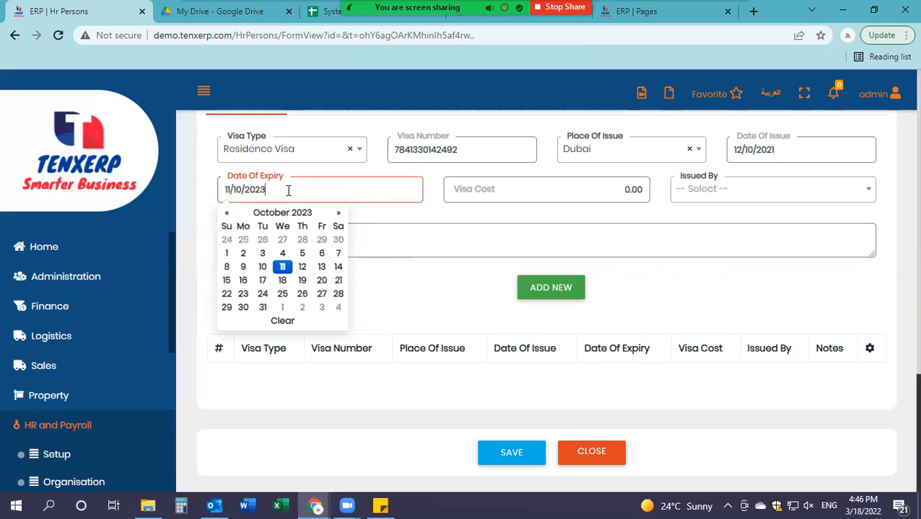
{"action": "left_click", "coordinate": [553, 201]}
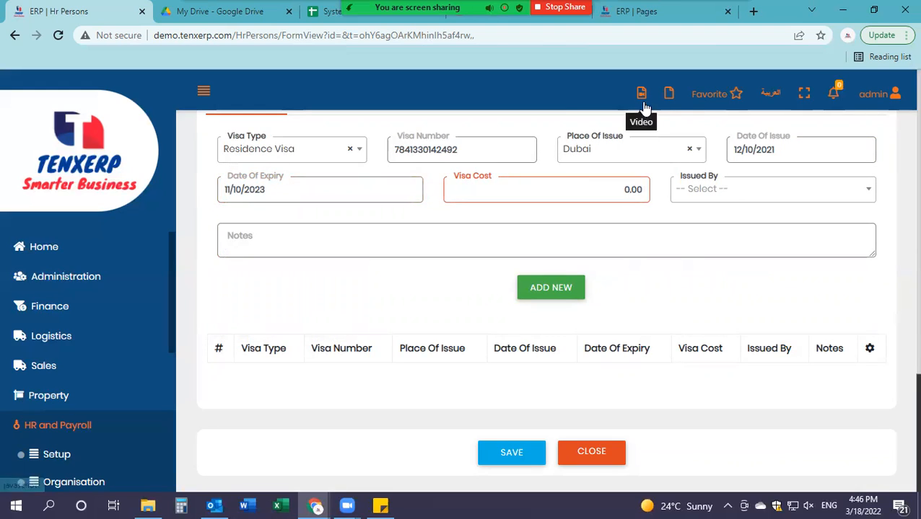
Step: Set Issued By to Dubai, add the visa to the table, and open Passport Details
{"action": "left_click", "coordinate": [745, 191]}
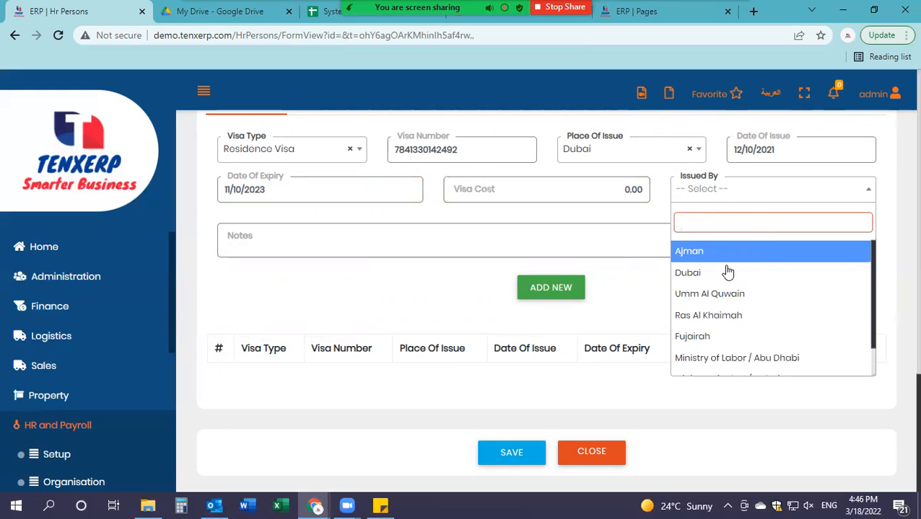
{"action": "left_click", "coordinate": [725, 274]}
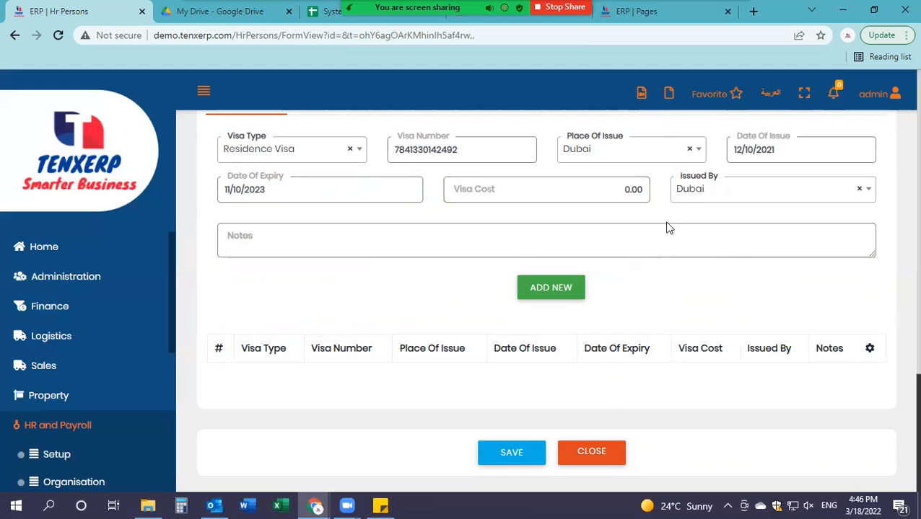
{"action": "left_click", "coordinate": [548, 290]}
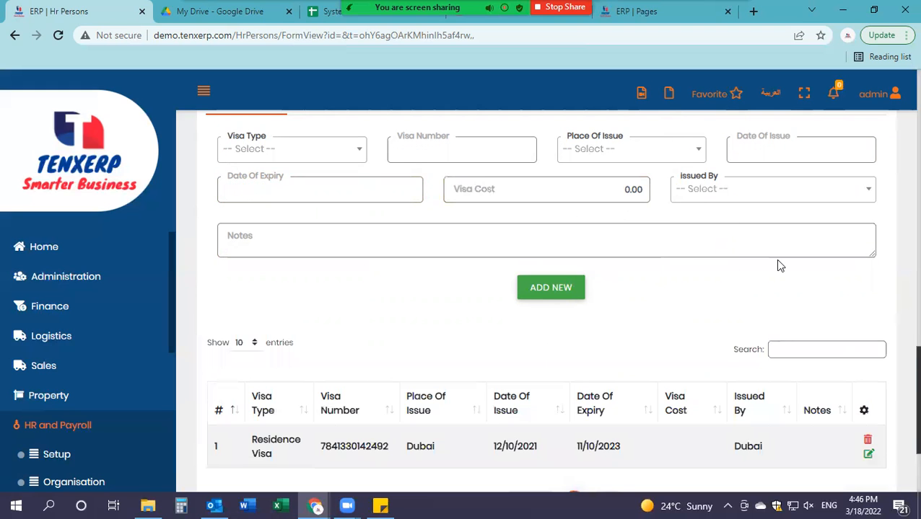
{"action": "scroll", "coordinate": [778, 265], "scroll_direction": "down", "scroll_amount": 2}
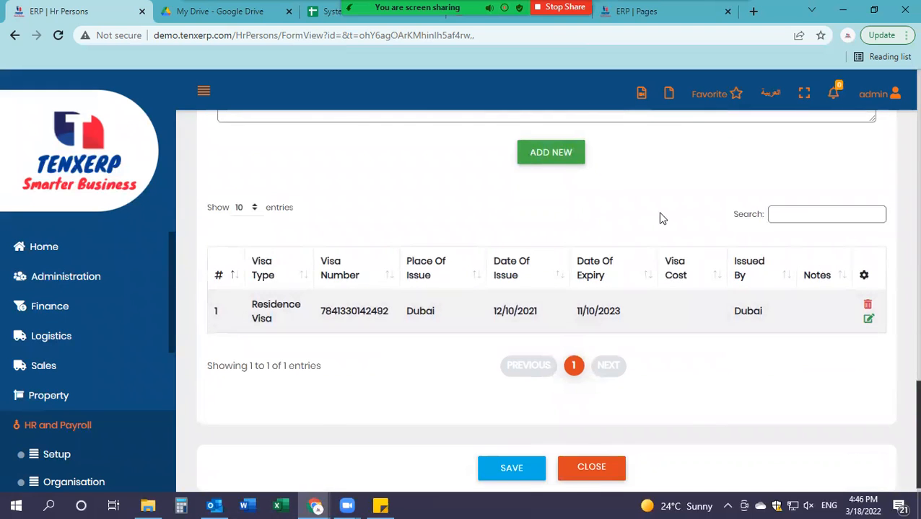
{"action": "scroll", "coordinate": [662, 218], "scroll_direction": "up", "scroll_amount": 4}
{"action": "left_click", "coordinate": [329, 242]}
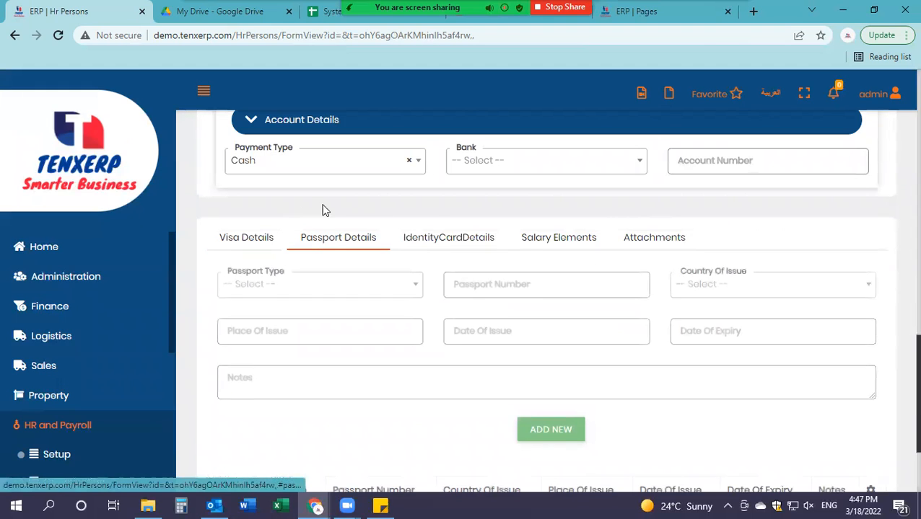
Step: Set the passport type to Normal, issuing country America, and place of issue California
{"action": "scroll", "coordinate": [434, 214], "scroll_direction": "down", "scroll_amount": 1}
{"action": "left_click", "coordinate": [329, 228]}
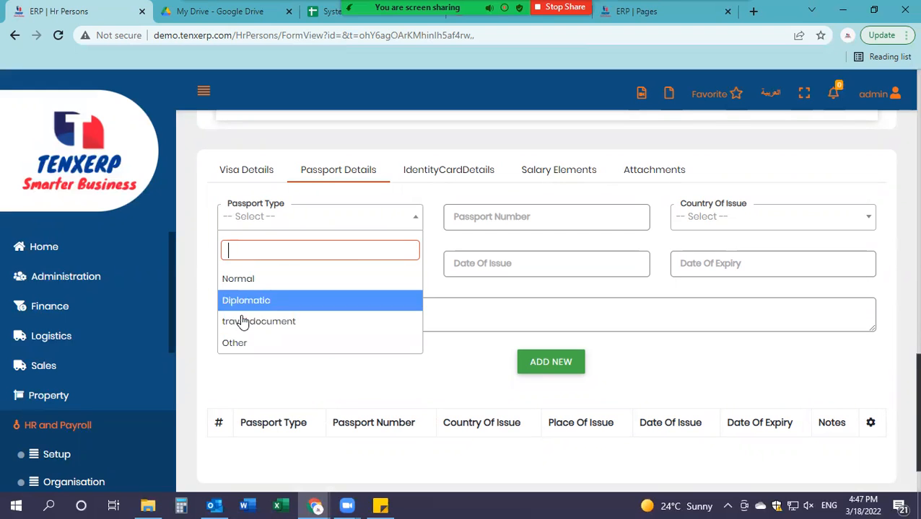
{"action": "left_click", "coordinate": [238, 279]}
{"action": "left_click", "coordinate": [583, 217]}
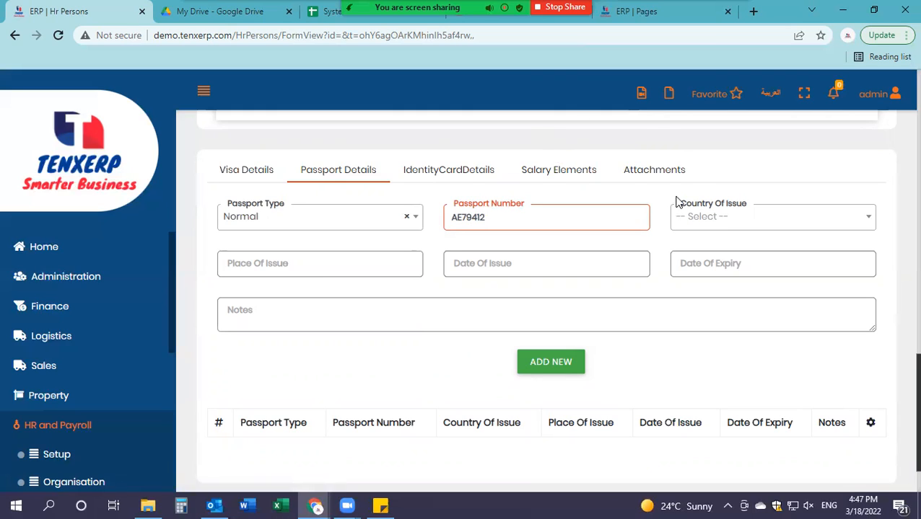
{"action": "left_click", "coordinate": [743, 218]}
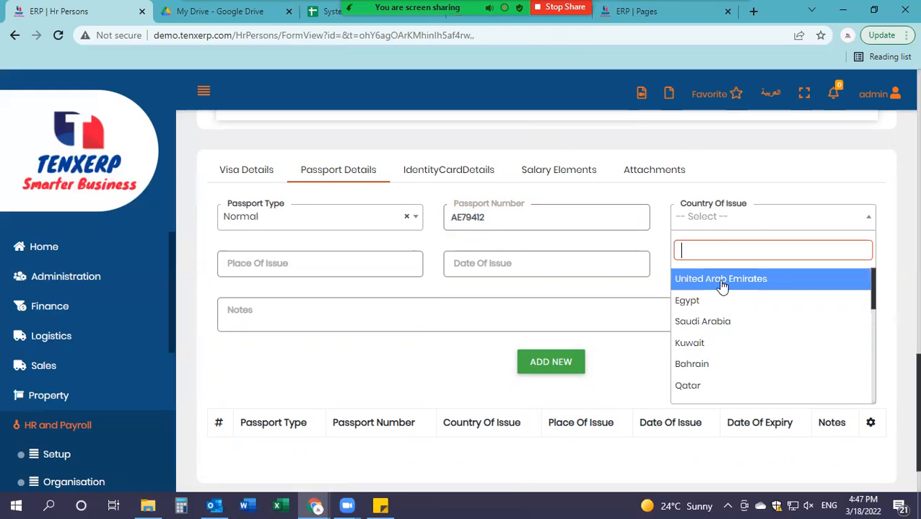
{"action": "left_click", "coordinate": [689, 280]}
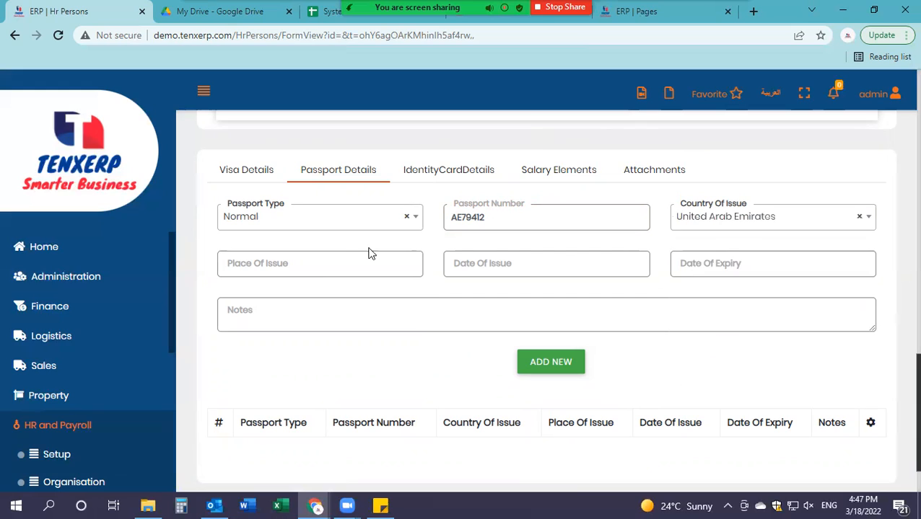
{"action": "left_click", "coordinate": [383, 270]}
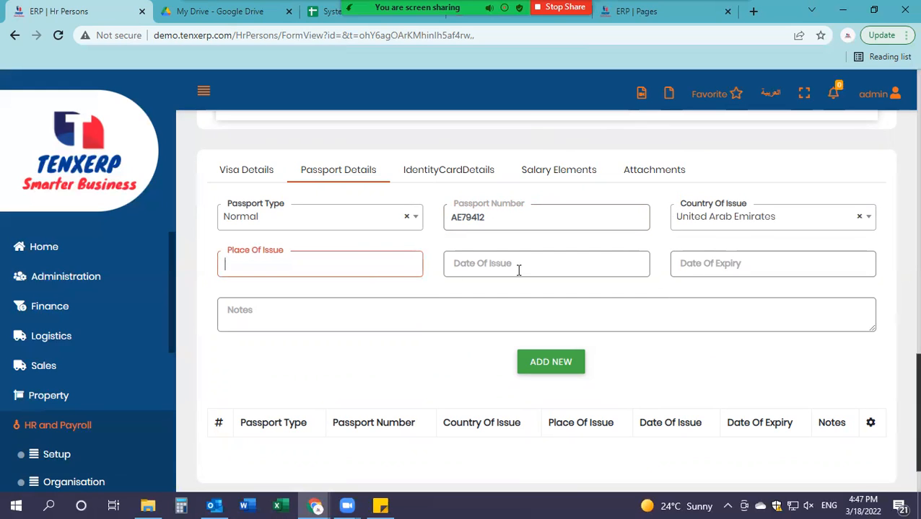
{"action": "left_click", "coordinate": [739, 227]}
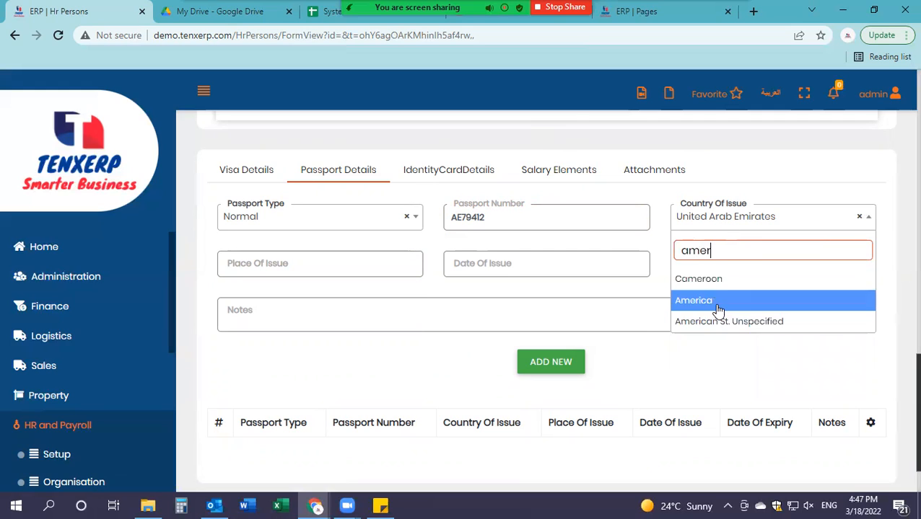
{"action": "left_click", "coordinate": [711, 301]}
{"action": "left_click", "coordinate": [257, 259]}
{"action": "type", "text": "c"}
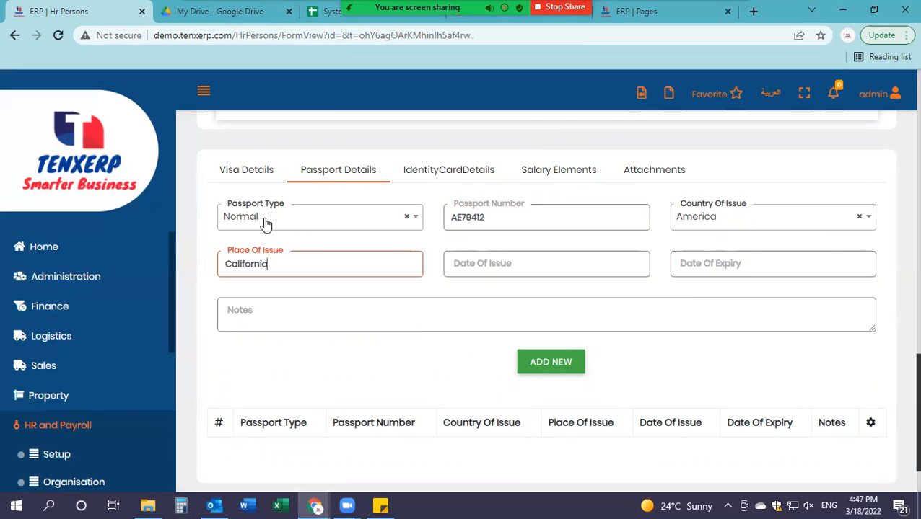
Step: Set the passport validity from 03/01/2019 to 02/01/2025, correcting the expiry year from 2029
{"action": "left_click", "coordinate": [576, 274]}
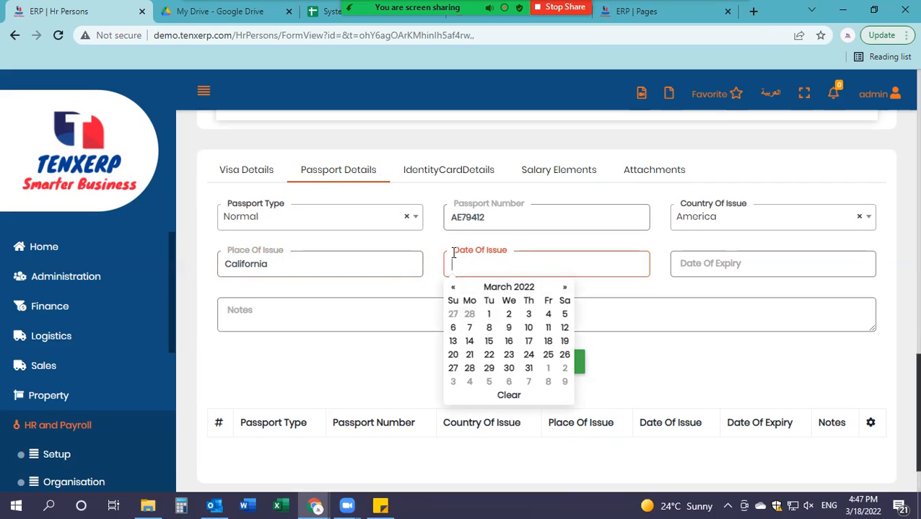
{"action": "type", "text": "03/01/2019"}
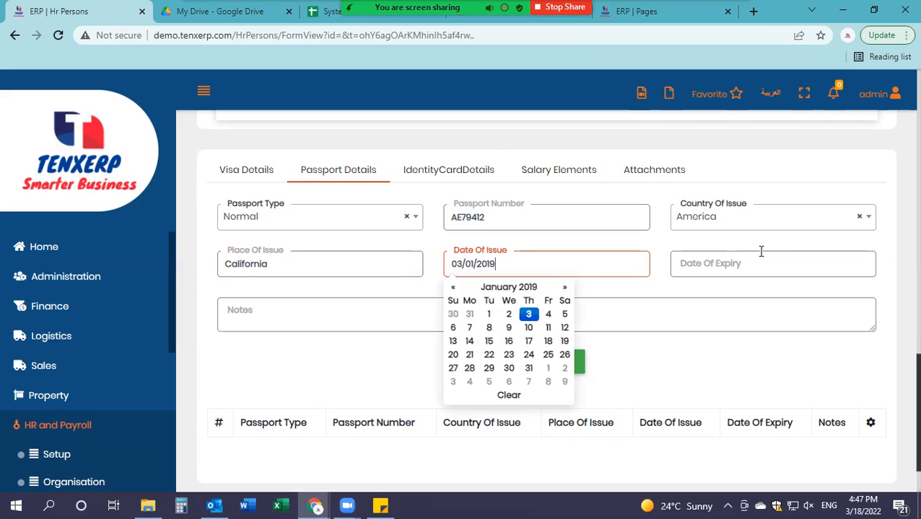
{"action": "left_click", "coordinate": [762, 251]}
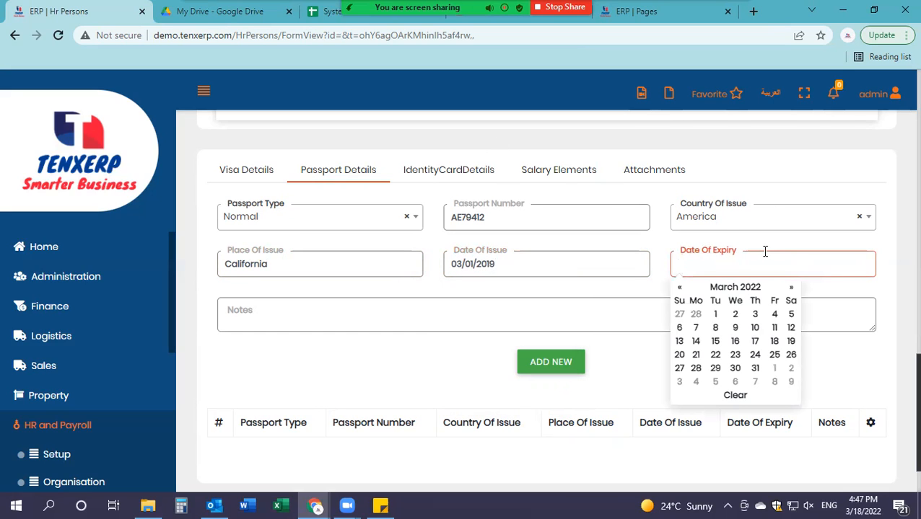
{"action": "type", "text": "02/01/"}
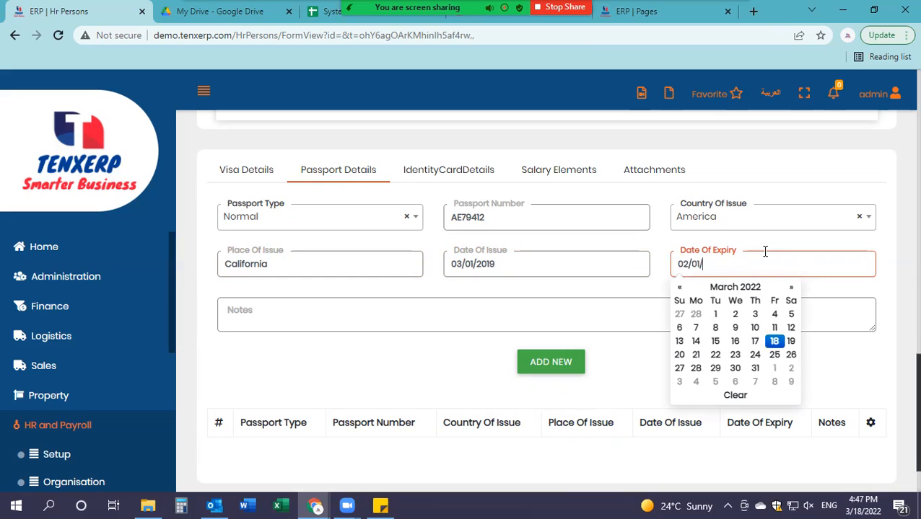
{"action": "type", "text": "20"}
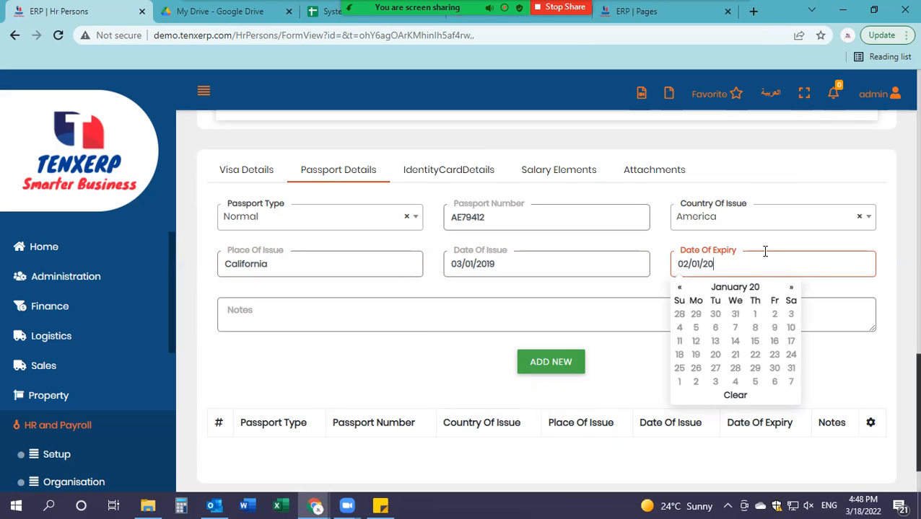
{"action": "type", "text": "29"}
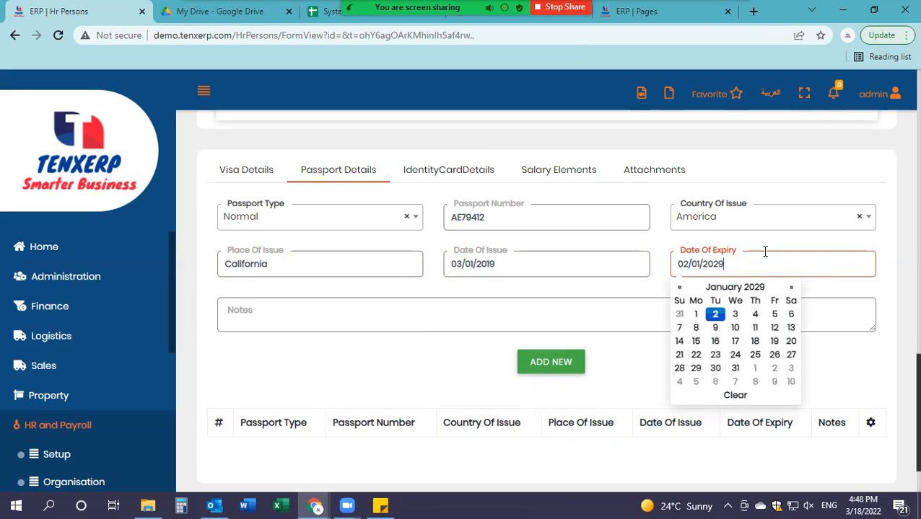
{"action": "left_click", "coordinate": [357, 298]}
{"action": "left_click", "coordinate": [725, 264]}
{"action": "key", "text": "BackSpace"}
{"action": "type", "text": "5"}
{"action": "left_click", "coordinate": [376, 317]}
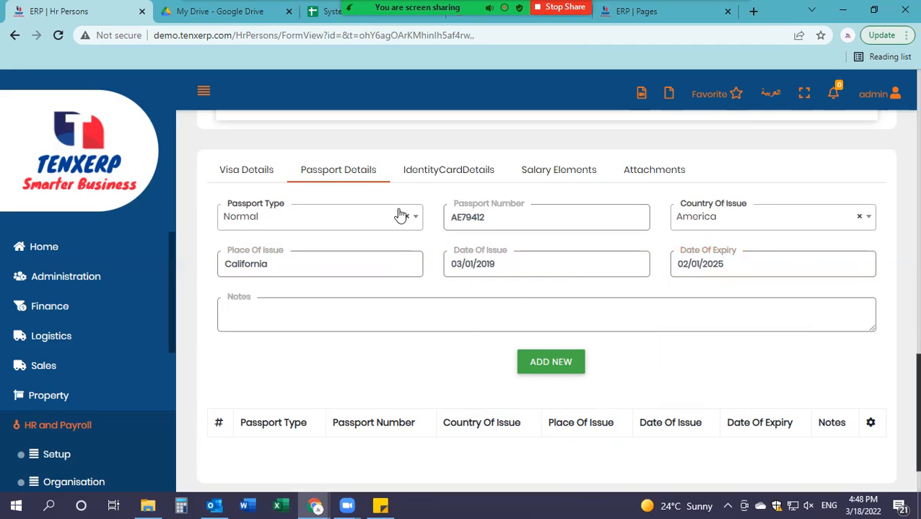
Step: Add the passport row to the table and bring up Identity Card Details
{"action": "left_click", "coordinate": [561, 371]}
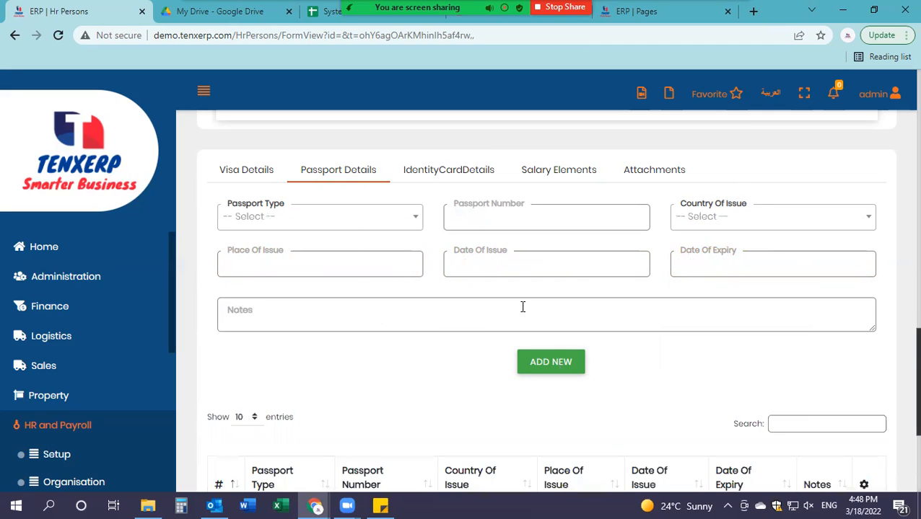
{"action": "scroll", "coordinate": [489, 312], "scroll_direction": "down", "scroll_amount": 3}
{"action": "scroll", "coordinate": [489, 313], "scroll_direction": "up", "scroll_amount": 5}
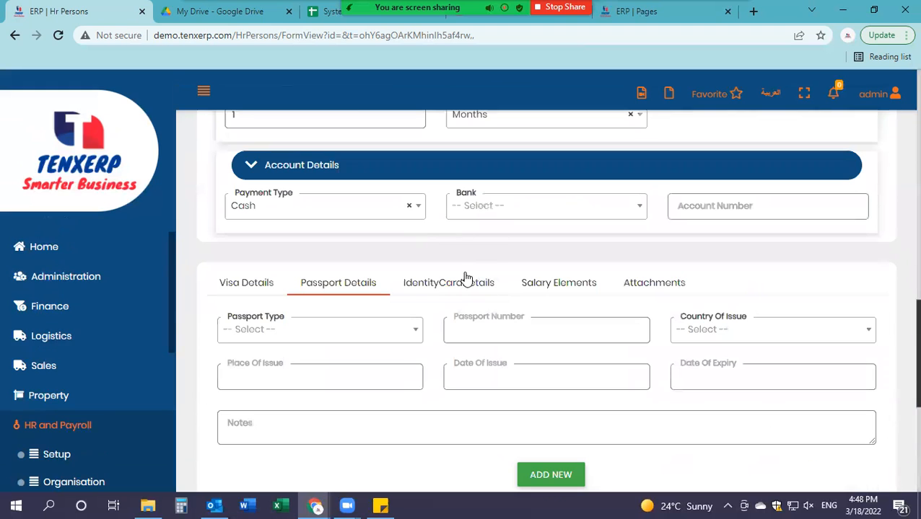
{"action": "left_click", "coordinate": [475, 288]}
Step: Set the identity card expiry date to 11/10/2023
{"action": "scroll", "coordinate": [638, 292], "scroll_direction": "down", "scroll_amount": 2}
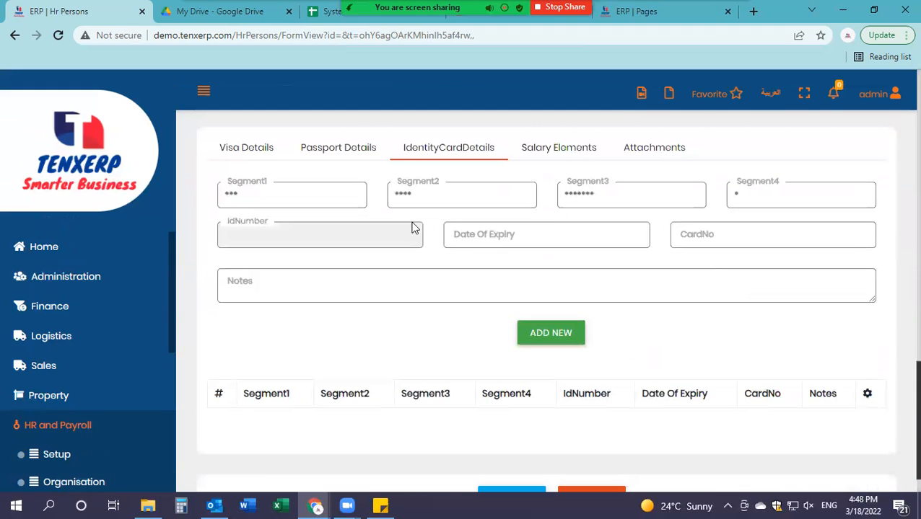
{"action": "left_click", "coordinate": [474, 243]}
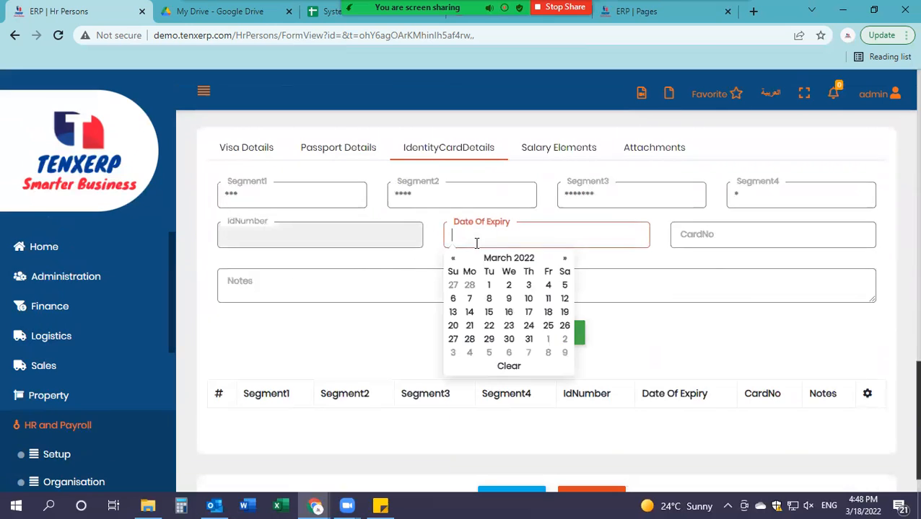
{"action": "left_click", "coordinate": [563, 261]}
{"action": "left_click", "coordinate": [564, 261]}
{"action": "left_click", "coordinate": [564, 261]}
{"action": "left_click", "coordinate": [563, 261]}
{"action": "left_click", "coordinate": [564, 261]}
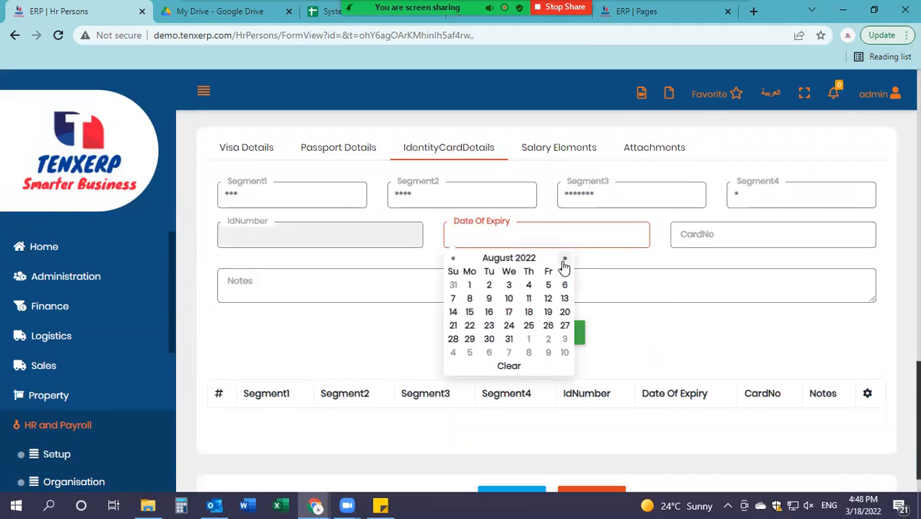
{"action": "left_click", "coordinate": [563, 261]}
{"action": "left_click", "coordinate": [564, 261]}
{"action": "left_click", "coordinate": [564, 262]}
{"action": "left_click", "coordinate": [563, 261]}
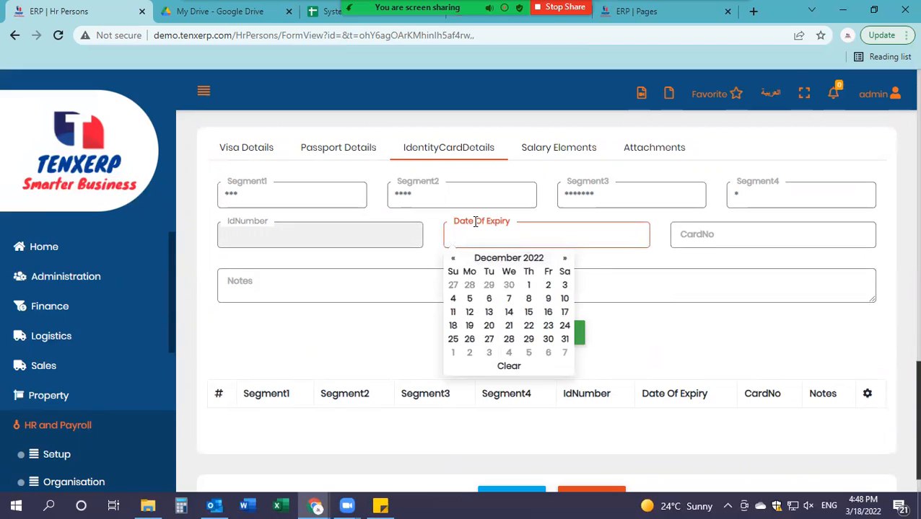
{"action": "type", "text": "11/"}
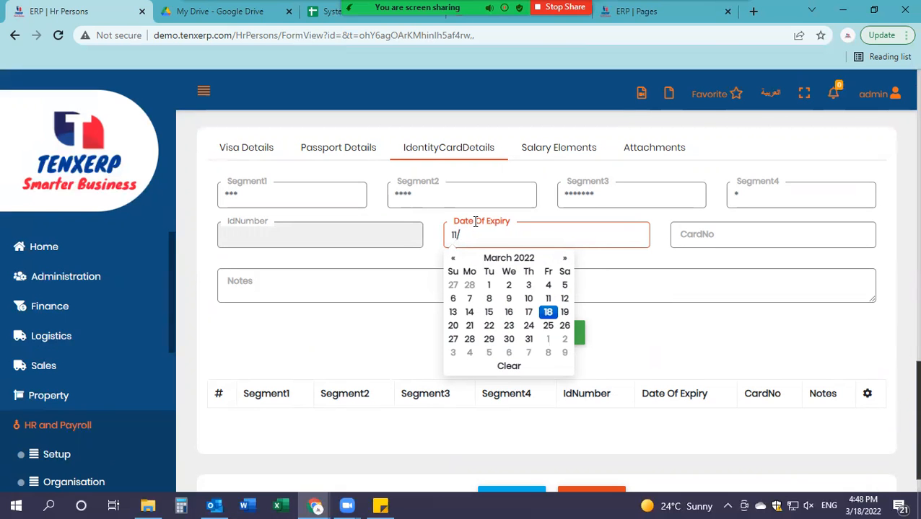
{"action": "scroll", "coordinate": [480, 216], "scroll_direction": "up", "scroll_amount": 15}
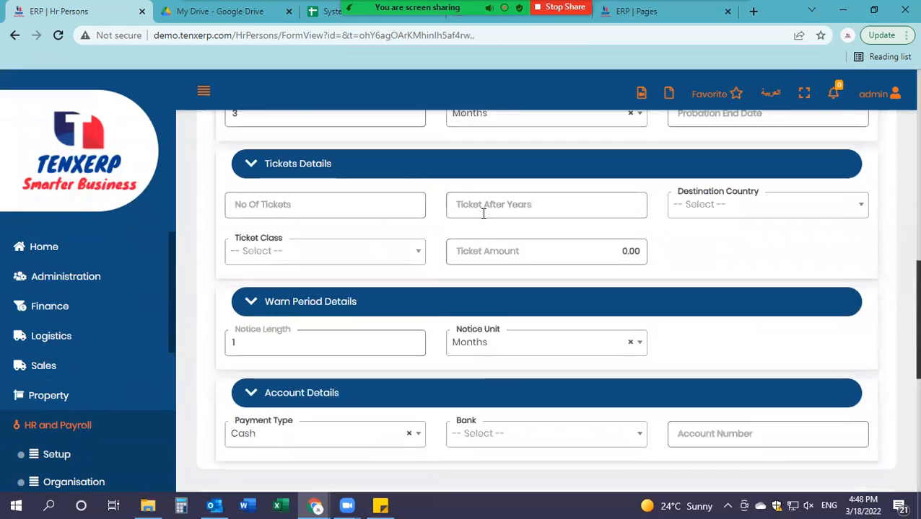
{"action": "scroll", "coordinate": [483, 214], "scroll_direction": "down", "scroll_amount": 15}
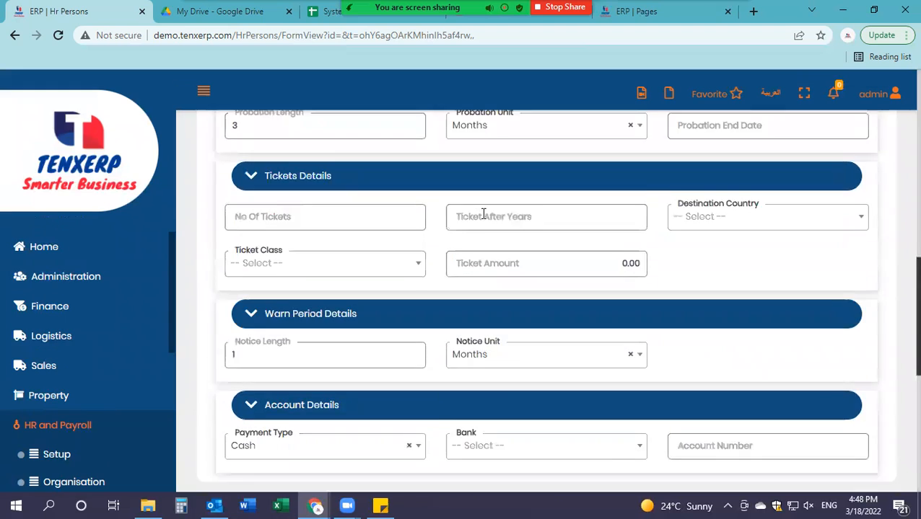
{"action": "type", "text": "2023"}
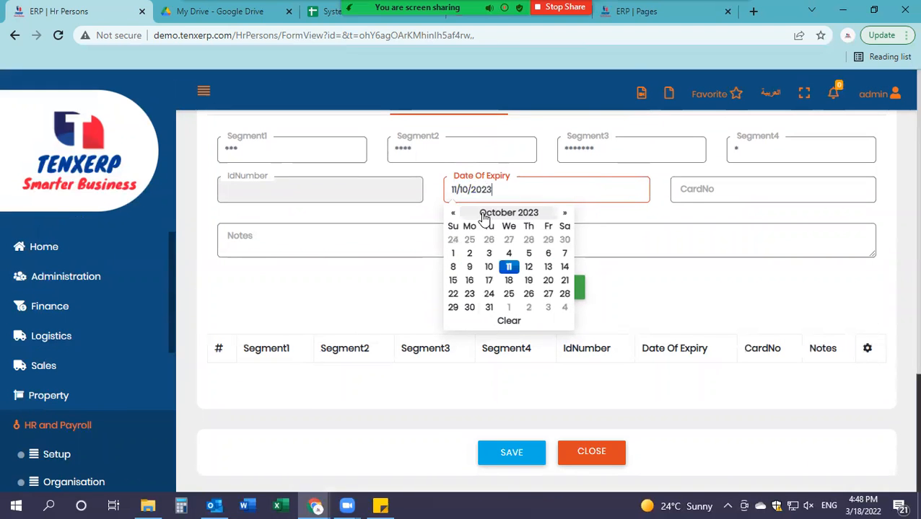
Step: Enter the identity card number, add the card row, and show Salary Elements
{"action": "left_click", "coordinate": [701, 185]}
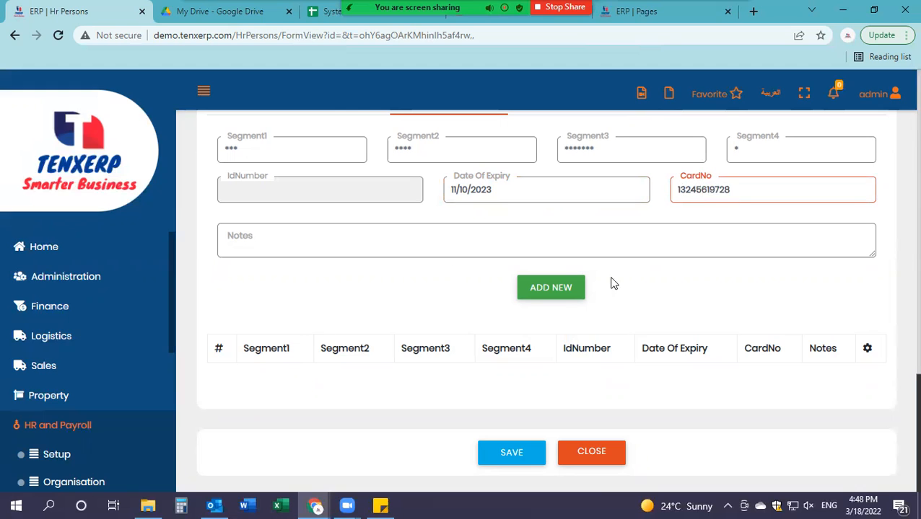
{"action": "left_click", "coordinate": [556, 296]}
{"action": "scroll", "coordinate": [534, 335], "scroll_direction": "up", "scroll_amount": 4}
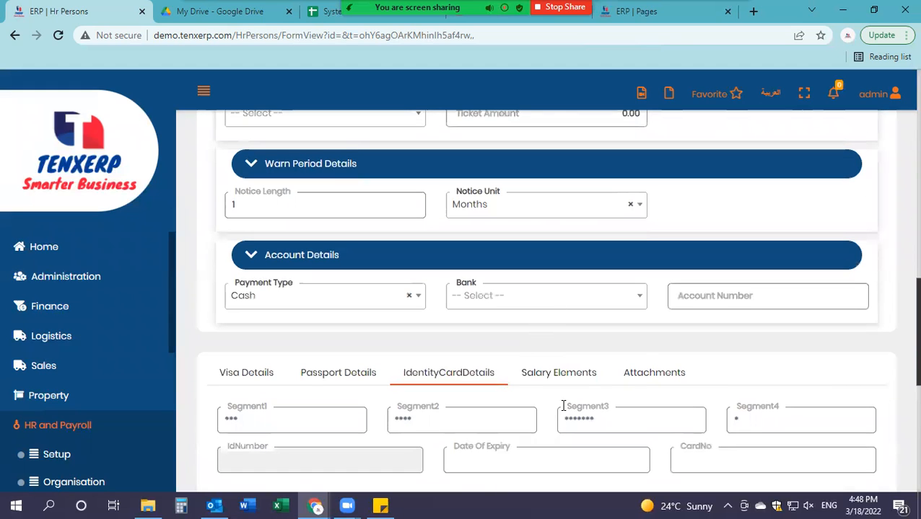
{"action": "left_click", "coordinate": [574, 377]}
{"action": "scroll", "coordinate": [264, 261], "scroll_direction": "down", "scroll_amount": 2}
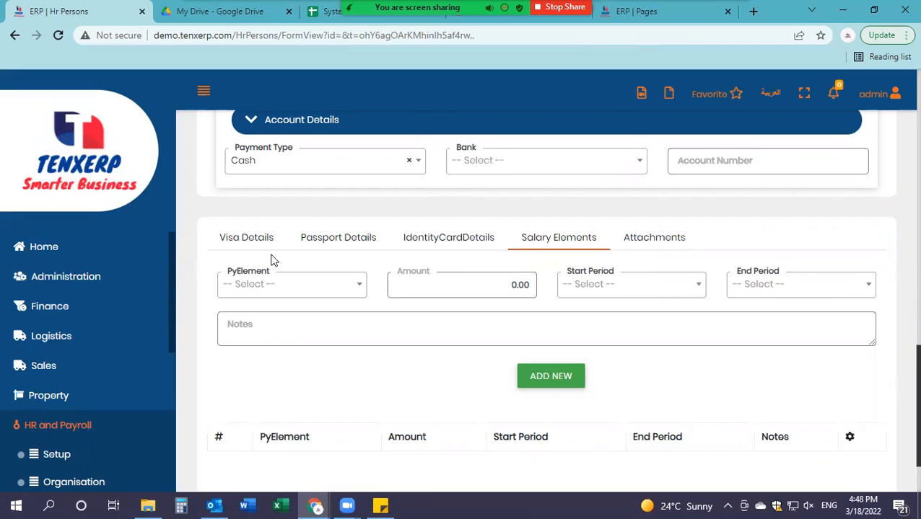
Step: Try a salary element with start period 01-2021, end period 02-2021 and a Basic Salary note
{"action": "left_click", "coordinate": [326, 294]}
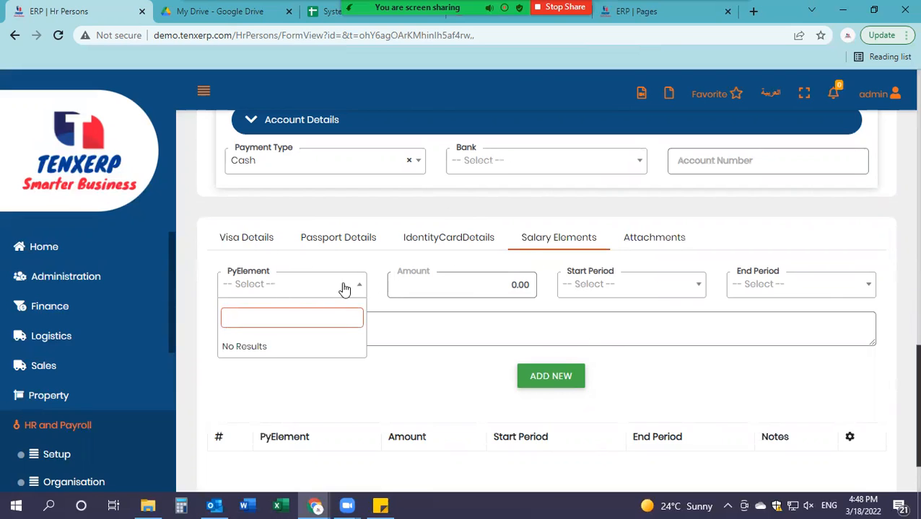
{"action": "left_click", "coordinate": [345, 288]}
{"action": "left_click", "coordinate": [493, 292]}
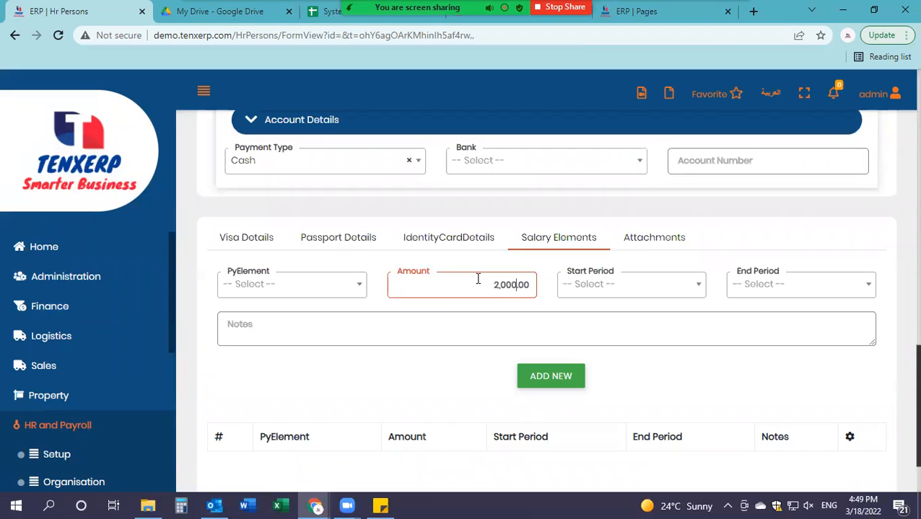
{"action": "left_click", "coordinate": [636, 289]}
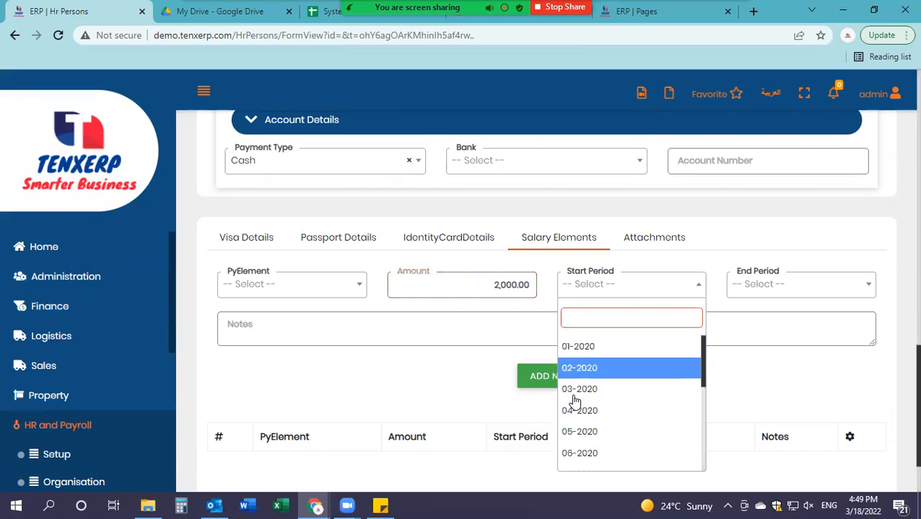
{"action": "scroll", "coordinate": [598, 357], "scroll_direction": "down", "scroll_amount": 4}
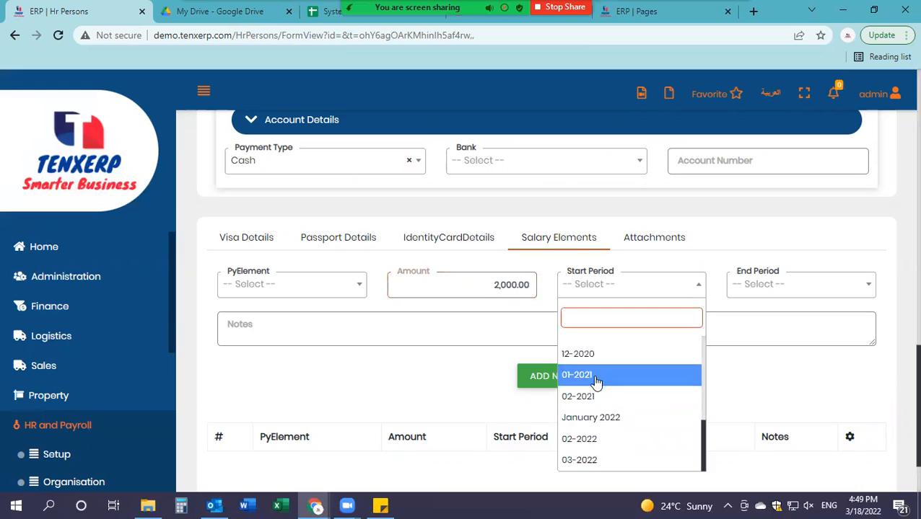
{"action": "scroll", "coordinate": [614, 379], "scroll_direction": "up", "scroll_amount": 2}
{"action": "left_click", "coordinate": [623, 442]}
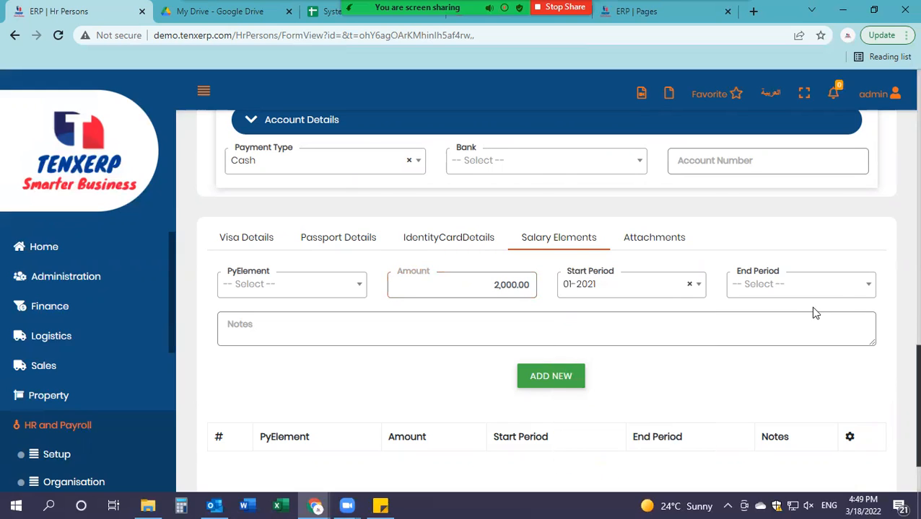
{"action": "left_click", "coordinate": [795, 292]}
{"action": "scroll", "coordinate": [750, 399], "scroll_direction": "down", "scroll_amount": 4}
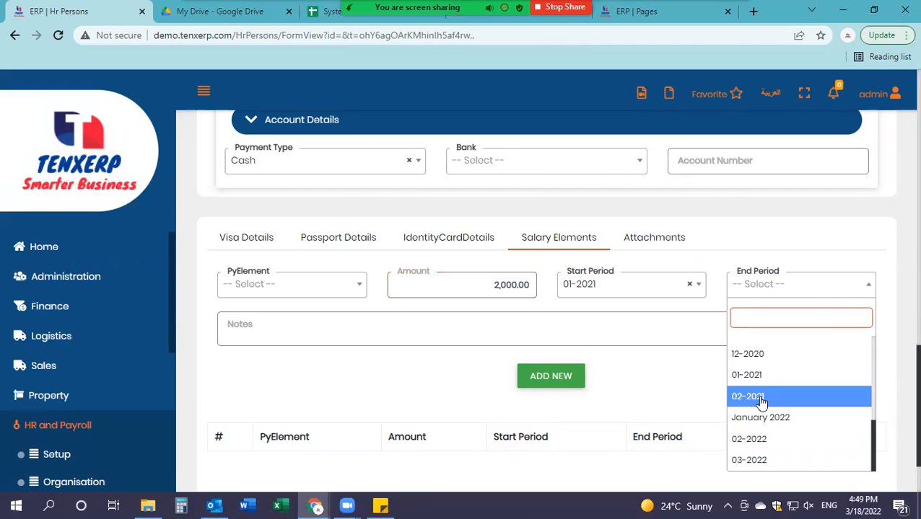
{"action": "left_click", "coordinate": [756, 401]}
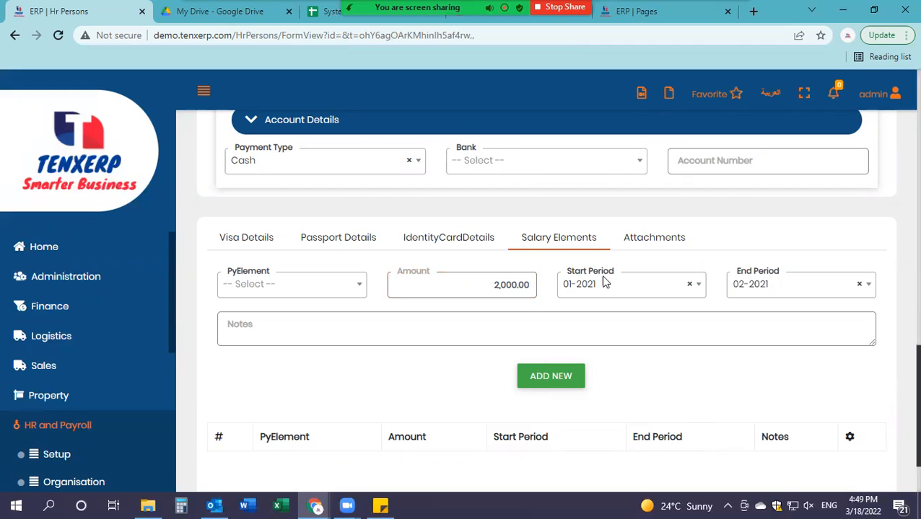
{"action": "left_click", "coordinate": [440, 323]}
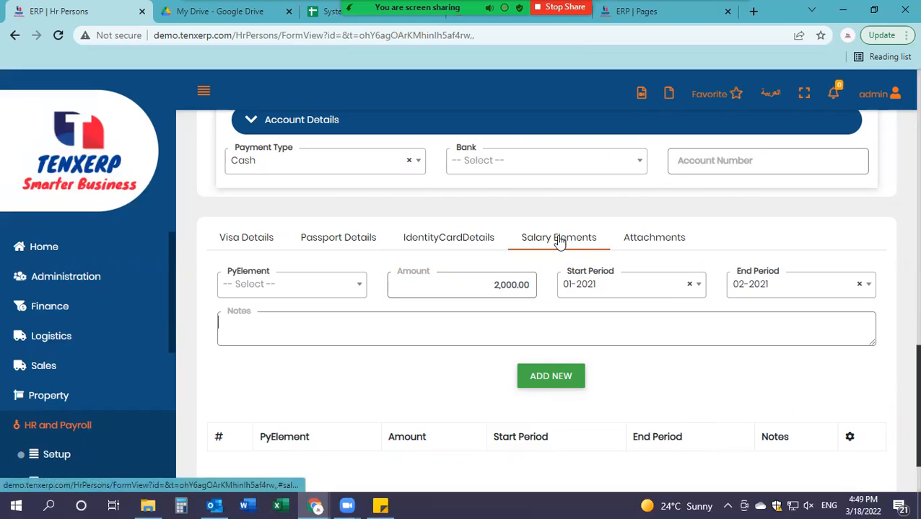
{"action": "type", "text": "Basic Salary"}
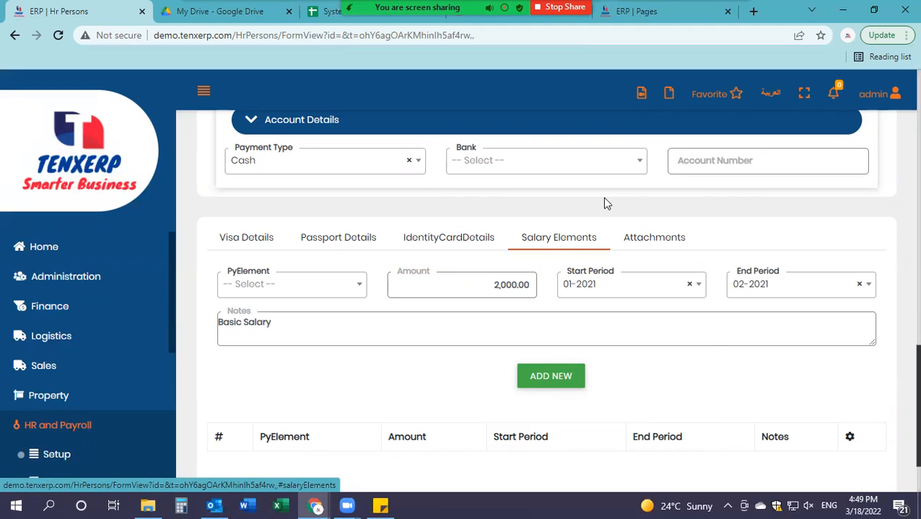
{"action": "left_click", "coordinate": [551, 375]}
Step: Reset the amount to 0 and clear the start period, end period and Basic Salary note
{"action": "left_click", "coordinate": [242, 286]}
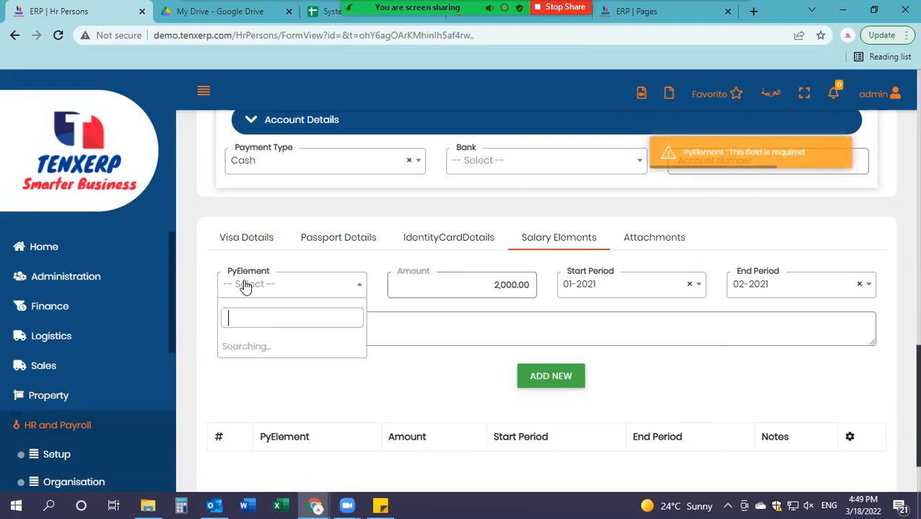
{"action": "scroll", "coordinate": [613, 404], "scroll_direction": "down", "scroll_amount": 1}
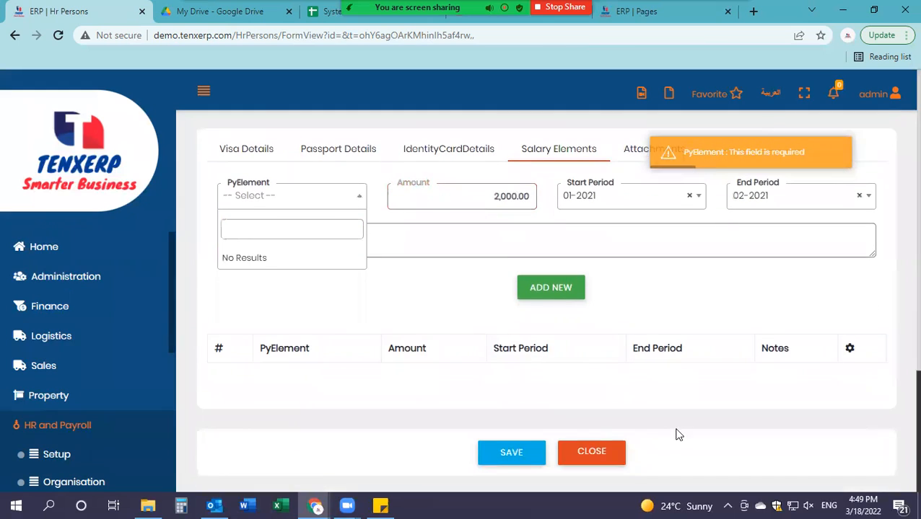
{"action": "left_click", "coordinate": [490, 199]}
{"action": "key", "text": "ctrl+a"}
{"action": "key", "text": "BackSpace"}
{"action": "left_click", "coordinate": [580, 200]}
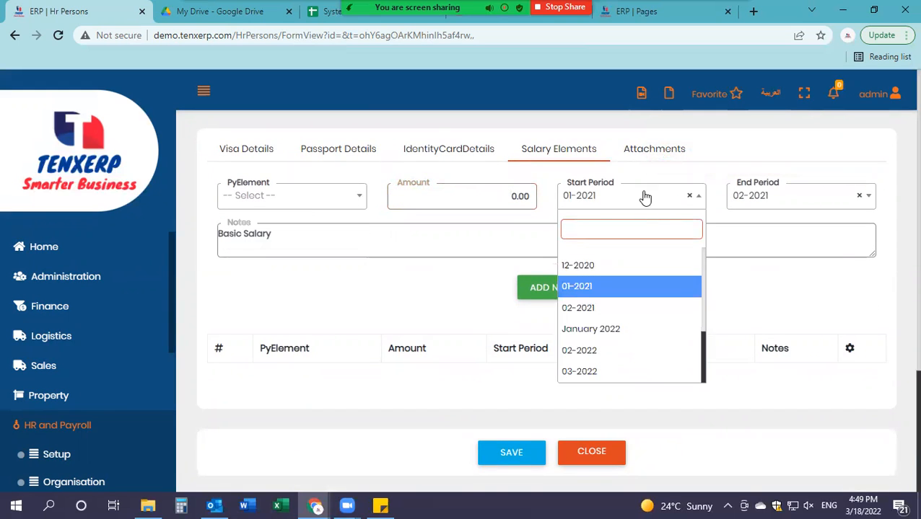
{"action": "left_click", "coordinate": [689, 195]}
{"action": "left_click", "coordinate": [811, 201]}
{"action": "left_click", "coordinate": [858, 196]}
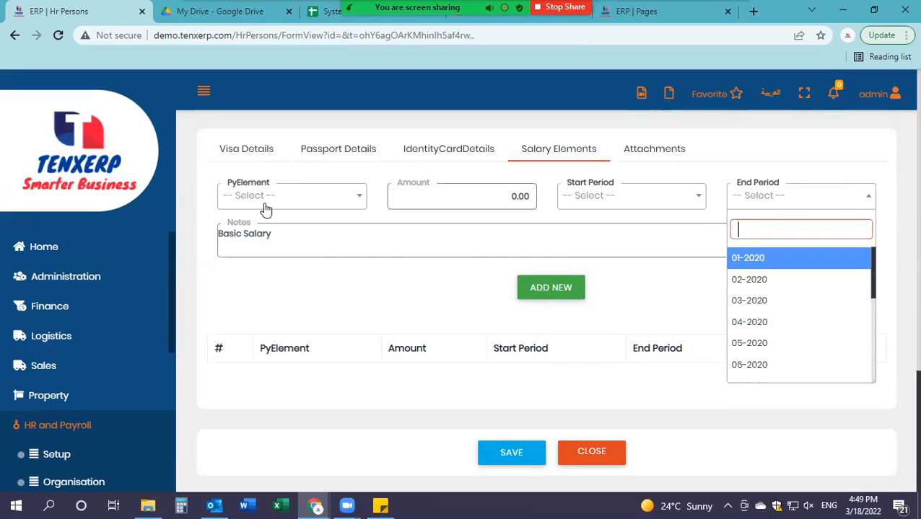
{"action": "left_click", "coordinate": [285, 241]}
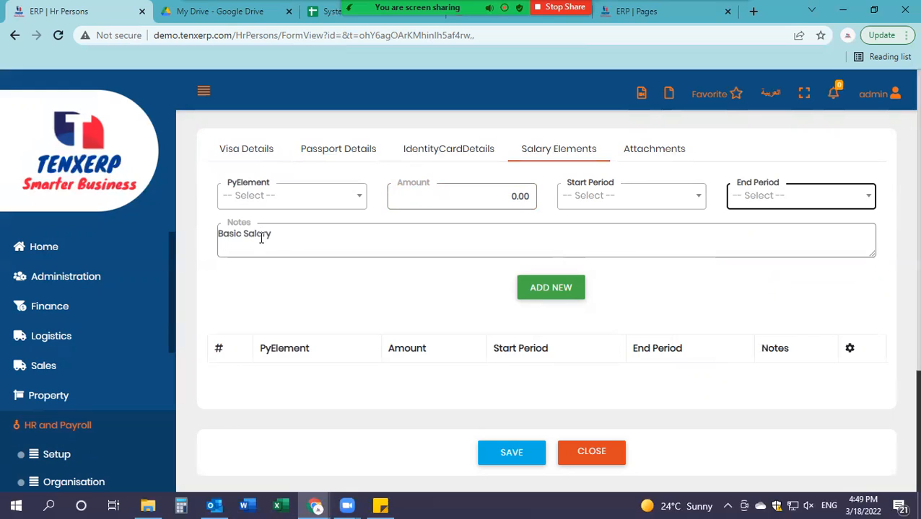
{"action": "left_click_drag", "start_coordinate": [277, 238], "coordinate": [156, 211]}
{"action": "key", "text": "BackSpace"}
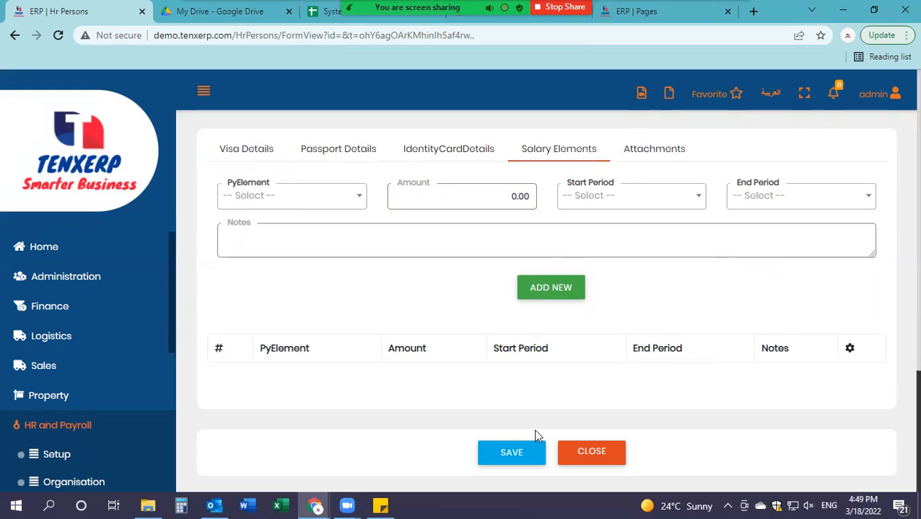
Step: Save the new employee record and reopen it for editing from HR Persons
{"action": "left_click", "coordinate": [529, 453]}
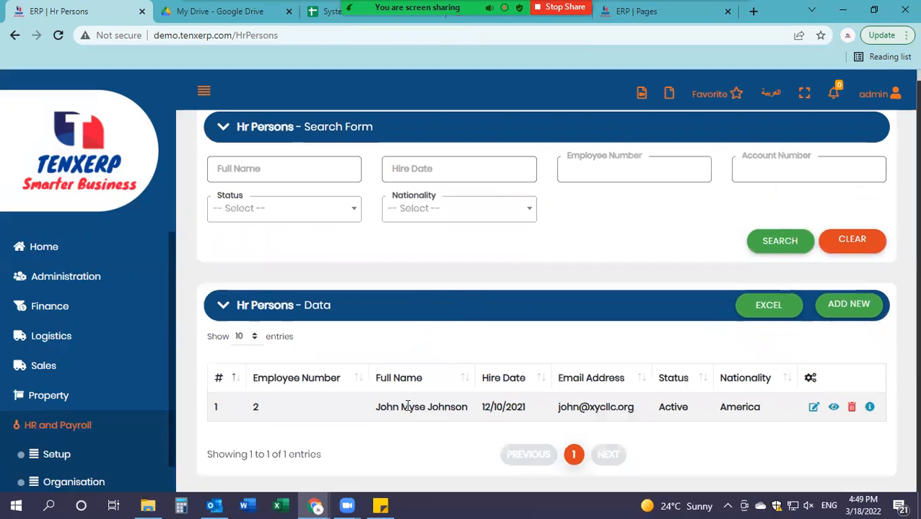
{"action": "left_click", "coordinate": [813, 407]}
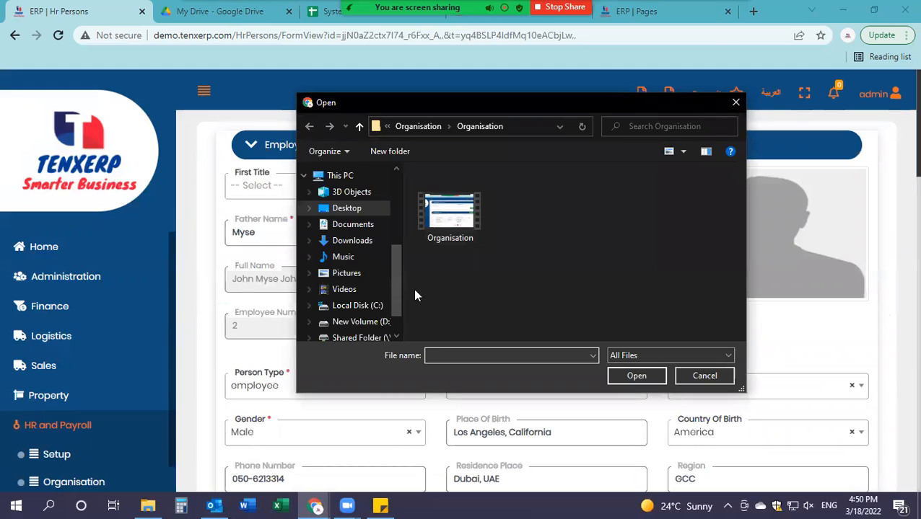
{"action": "scroll", "coordinate": [396, 300], "scroll_direction": "up", "scroll_amount": 5}
Step: Set the 'User test' image from the Desktop as the employee's profile photo
{"action": "left_click", "coordinate": [347, 197]}
{"action": "scroll", "coordinate": [522, 260], "scroll_direction": "down", "scroll_amount": 10}
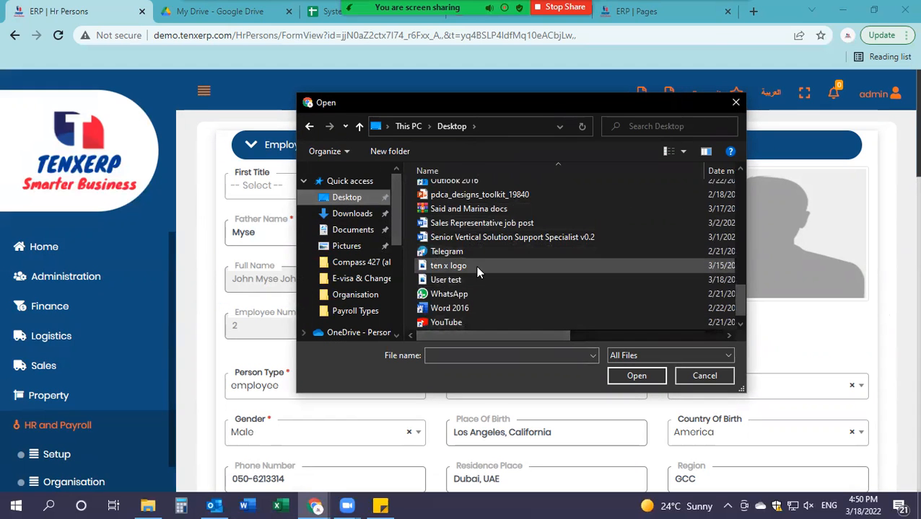
{"action": "left_click", "coordinate": [462, 280]}
{"action": "left_click", "coordinate": [636, 376]}
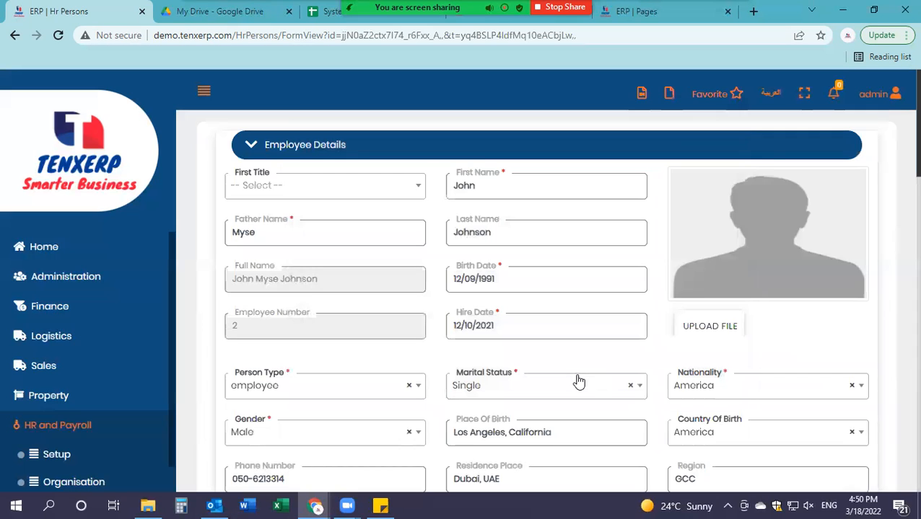
{"action": "scroll", "coordinate": [649, 339], "scroll_direction": "down", "scroll_amount": 15}
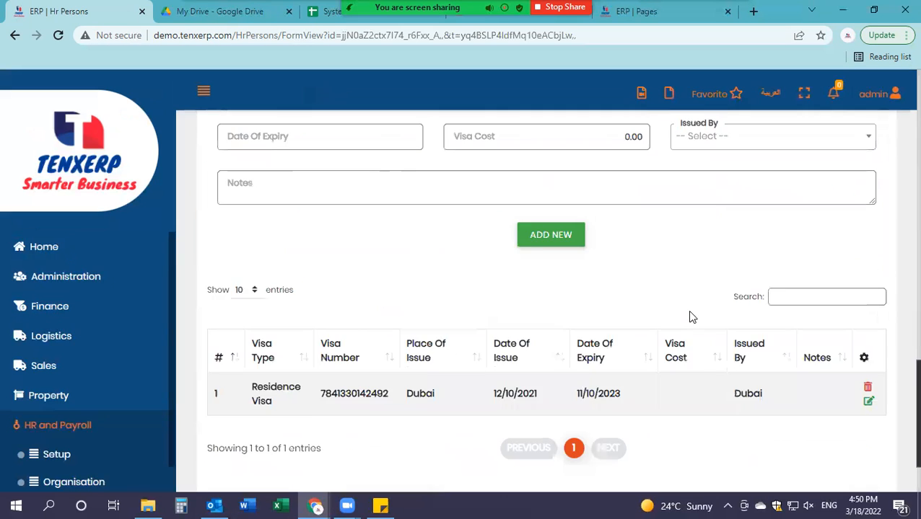
{"action": "scroll", "coordinate": [692, 323], "scroll_direction": "down", "scroll_amount": 2}
{"action": "scroll", "coordinate": [689, 333], "scroll_direction": "up", "scroll_amount": 5}
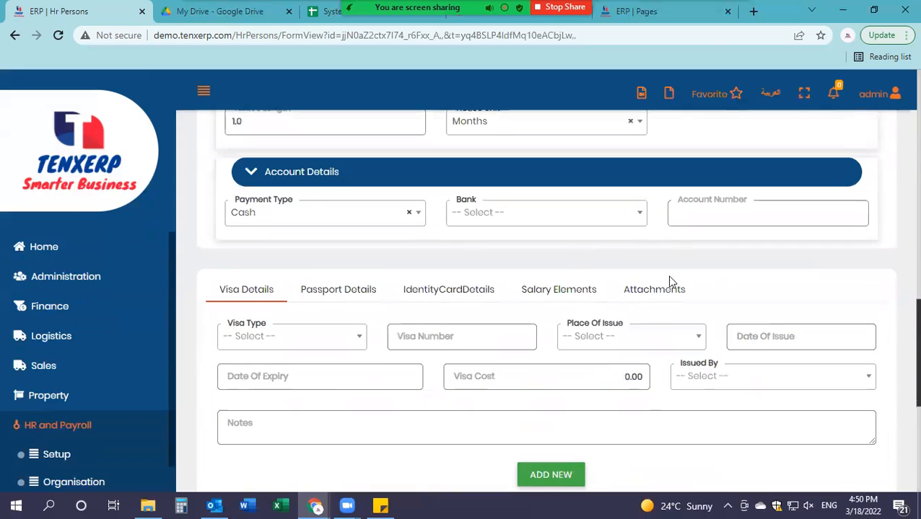
Step: Attach the 'User test' image named 'Profile picture' in Attachments and save the record
{"action": "left_click", "coordinate": [636, 290]}
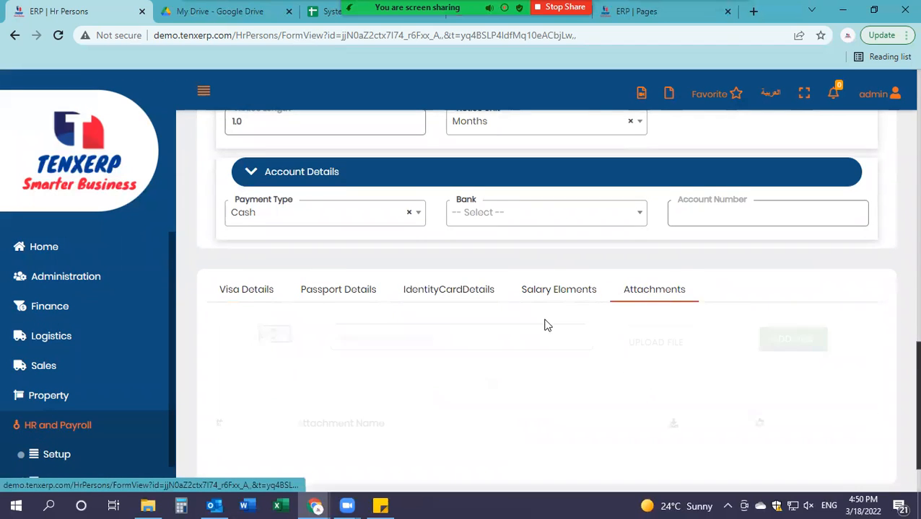
{"action": "scroll", "coordinate": [518, 314], "scroll_direction": "down", "scroll_amount": 1}
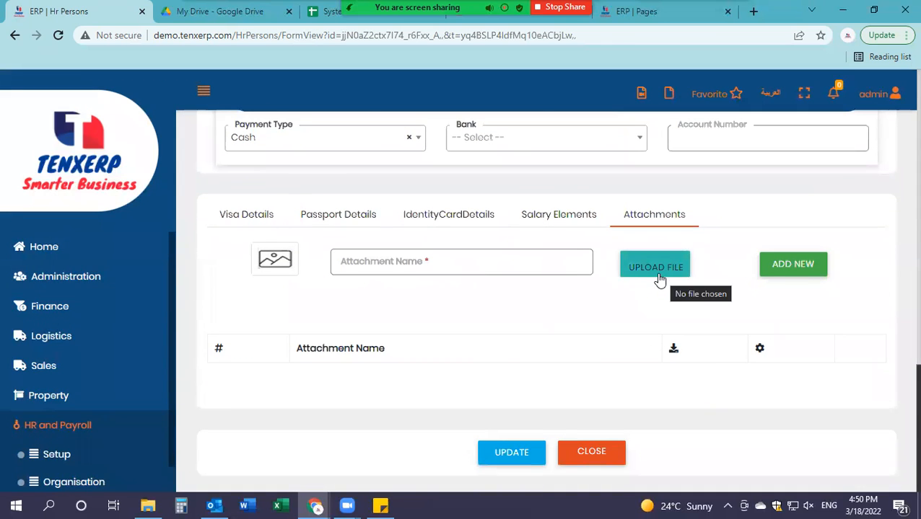
{"action": "left_click", "coordinate": [657, 278]}
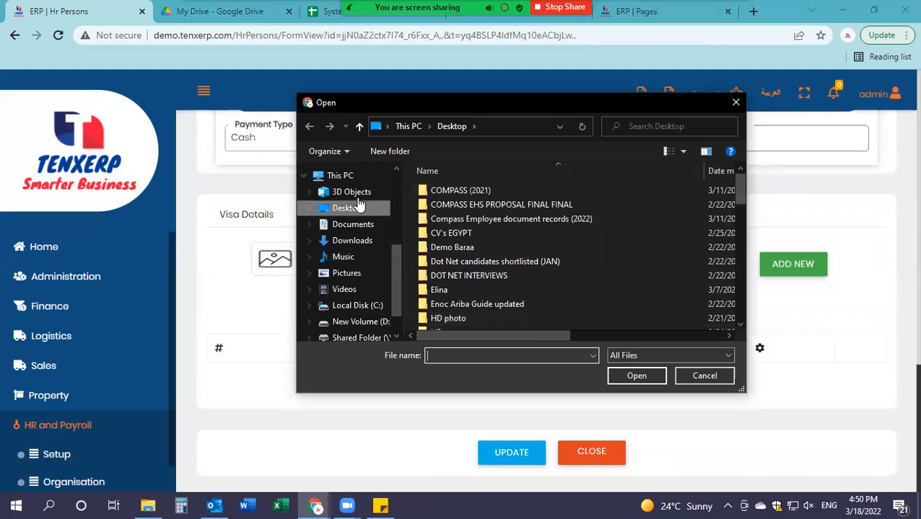
{"action": "scroll", "coordinate": [486, 238], "scroll_direction": "down", "scroll_amount": 15}
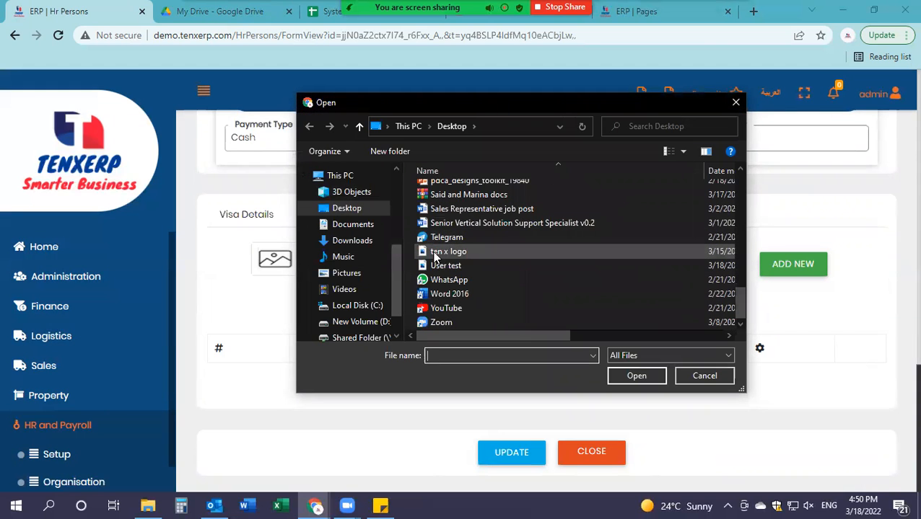
{"action": "left_click", "coordinate": [469, 267]}
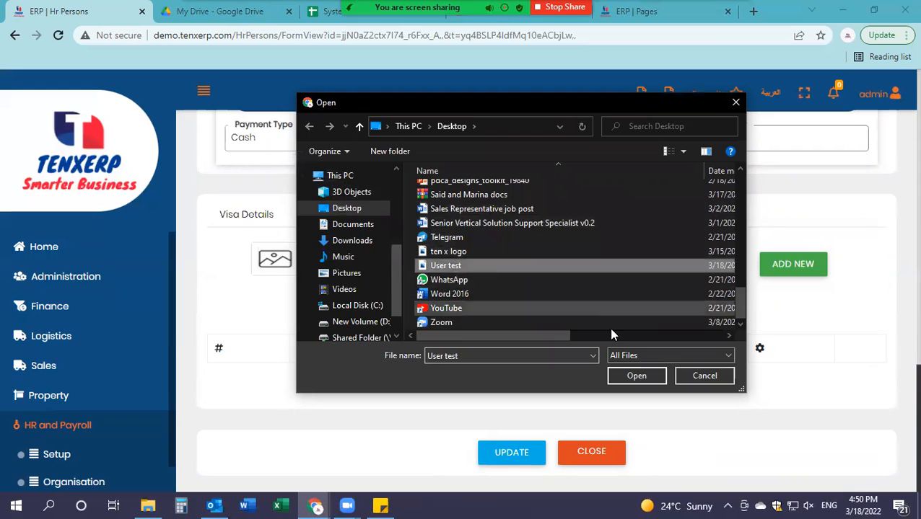
{"action": "left_click", "coordinate": [639, 376]}
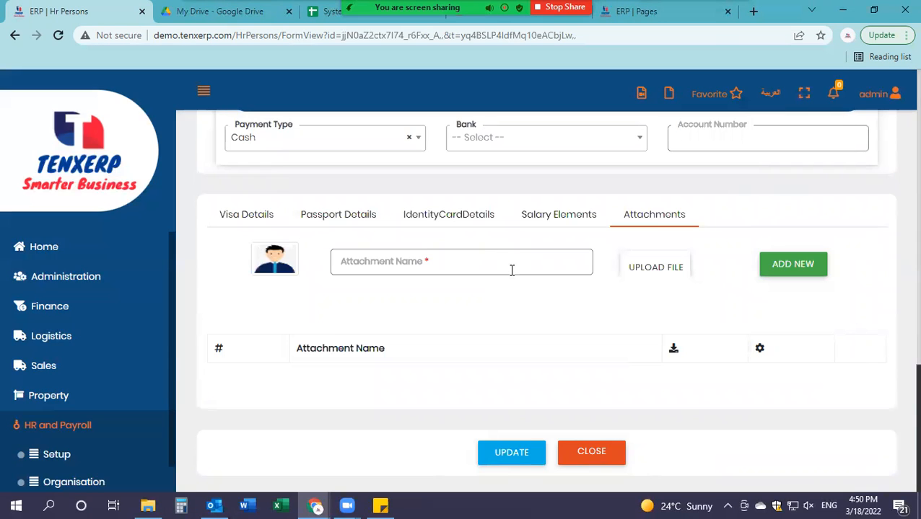
{"action": "left_click", "coordinate": [513, 271]}
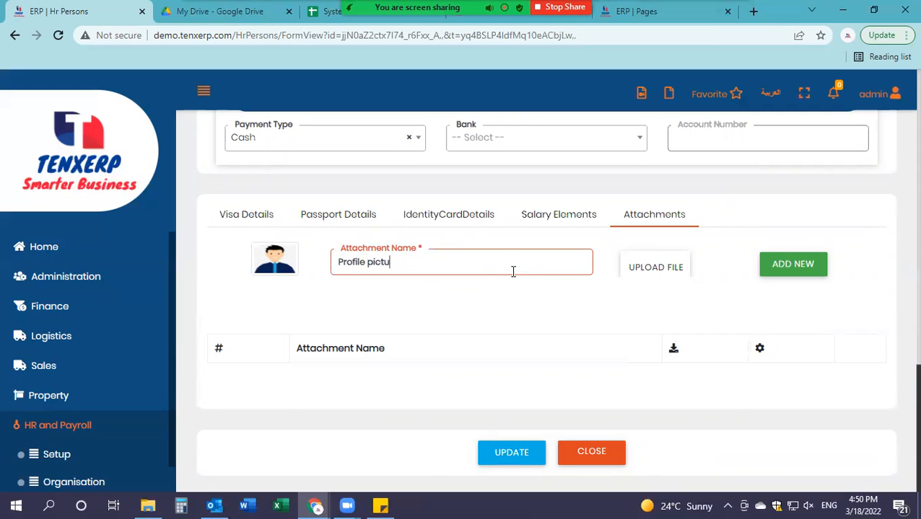
{"action": "left_click", "coordinate": [766, 273]}
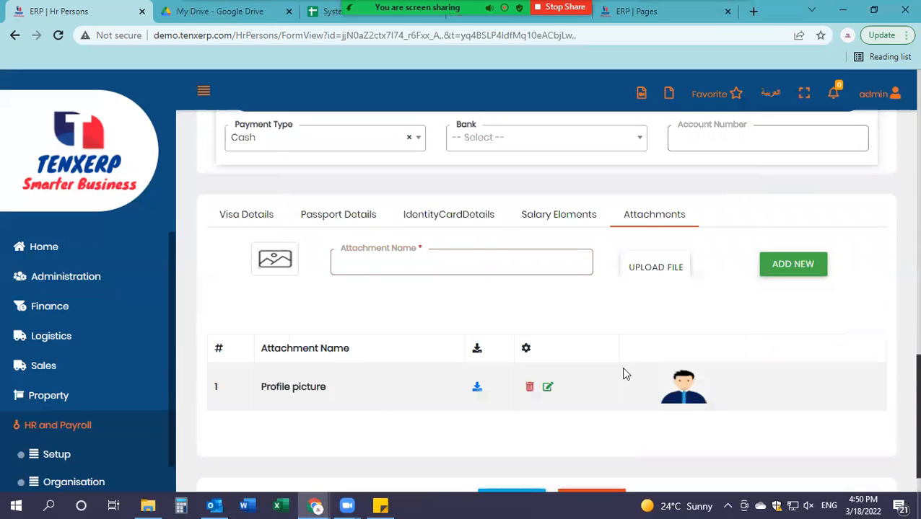
{"action": "scroll", "coordinate": [505, 389], "scroll_direction": "down", "scroll_amount": 2}
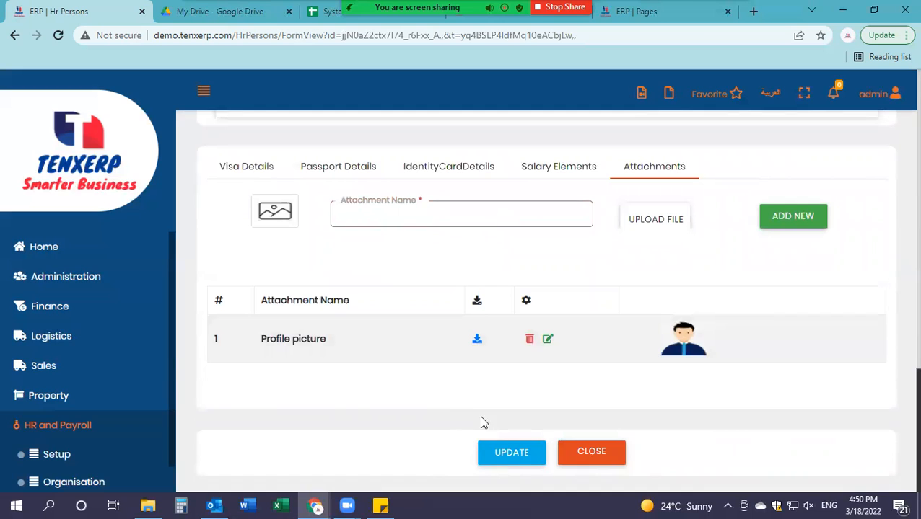
{"action": "left_click", "coordinate": [524, 454]}
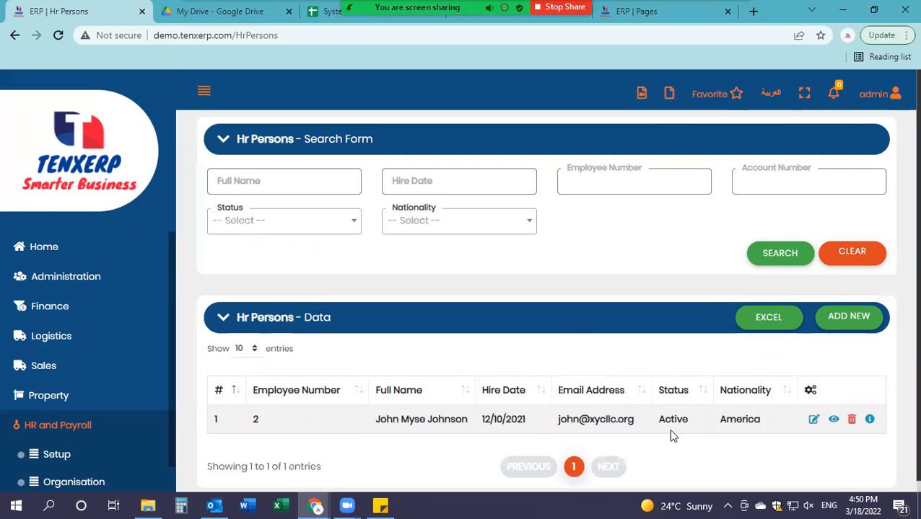
Step: Update the employee record and view its audit info, created 3/18/2022 4:49:49 PM
{"action": "left_click", "coordinate": [814, 421]}
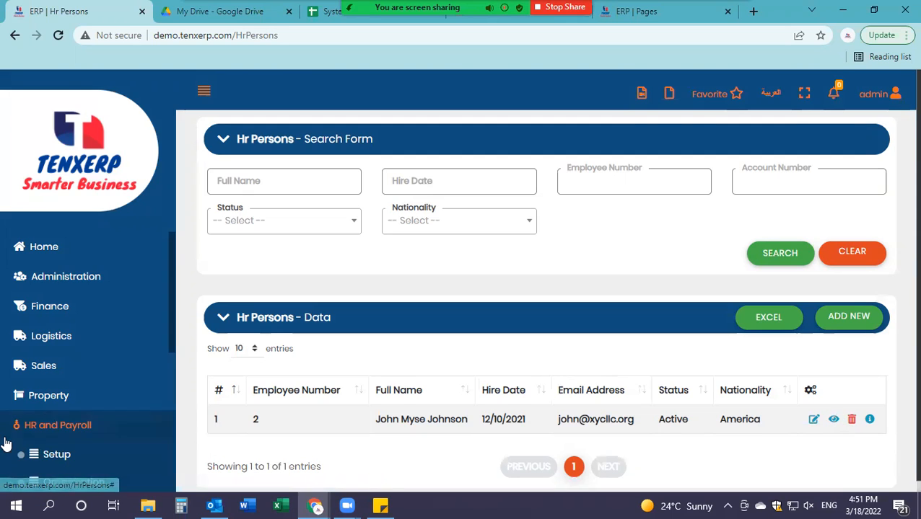
{"action": "left_click", "coordinate": [869, 421]}
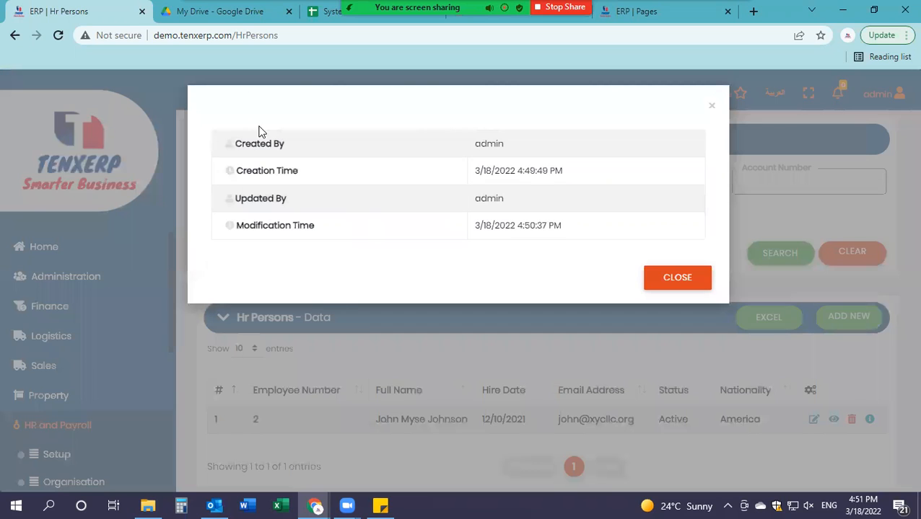
{"action": "left_click_drag", "start_coordinate": [514, 150], "coordinate": [466, 141]}
{"action": "left_click", "coordinate": [503, 144]}
{"action": "left_click_drag", "start_coordinate": [480, 169], "coordinate": [565, 172]}
{"action": "left_click", "coordinate": [502, 225]}
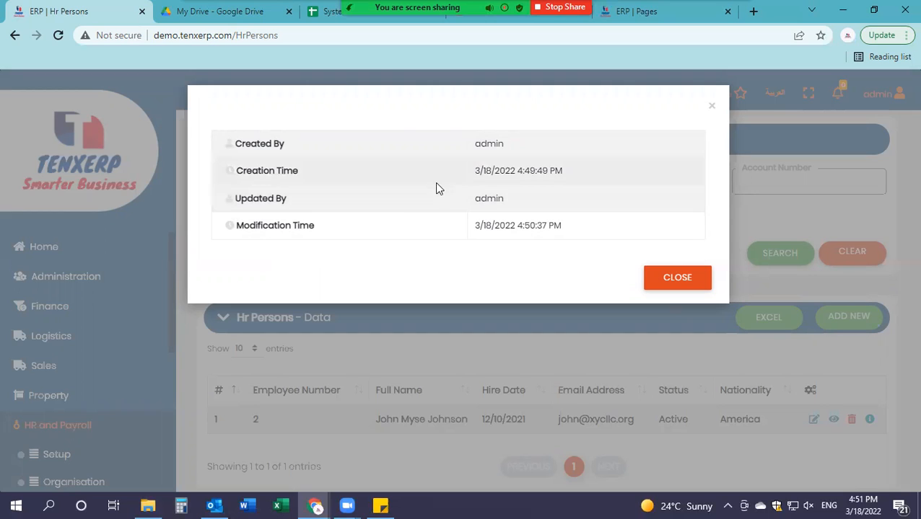
{"action": "double_click", "coordinate": [473, 201]}
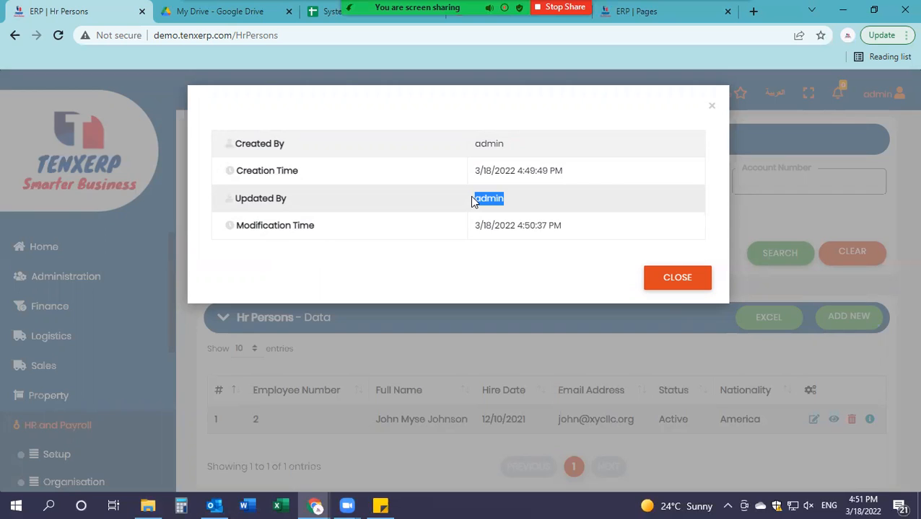
{"action": "left_click_drag", "start_coordinate": [302, 207], "coordinate": [215, 210]}
{"action": "mouse_move", "coordinate": [509, 207]}
{"action": "left_mouse_down"}
{"action": "mouse_move", "coordinate": [456, 208]}
{"action": "mouse_move", "coordinate": [504, 197]}
{"action": "left_mouse_up"}
{"action": "left_click", "coordinate": [516, 206]}
{"action": "left_click", "coordinate": [428, 233]}
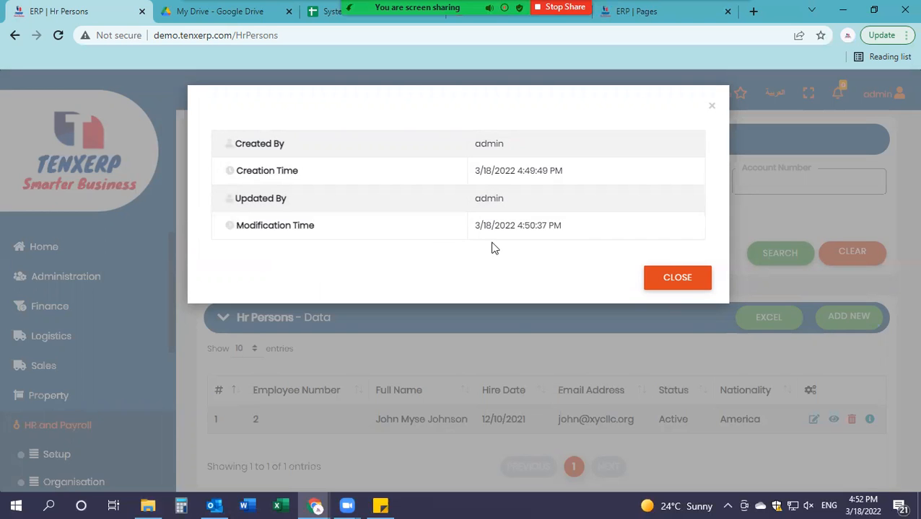
{"action": "left_click", "coordinate": [664, 278]}
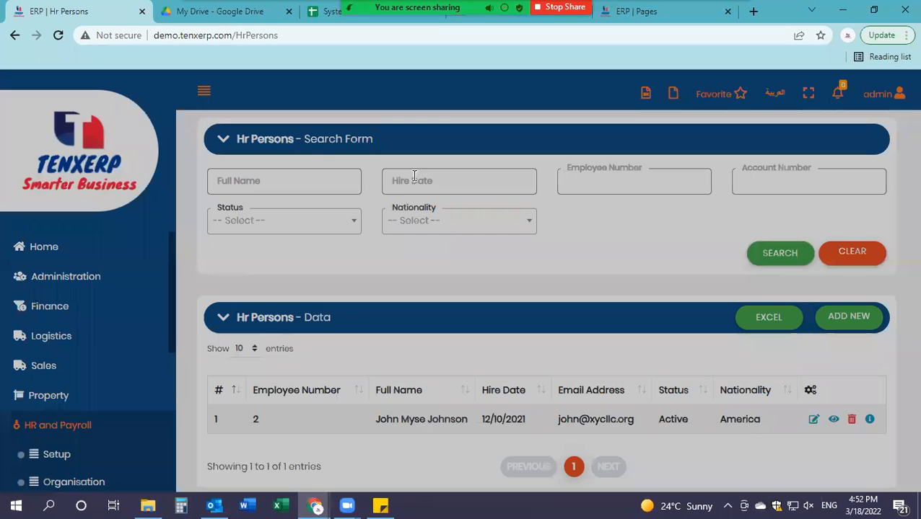